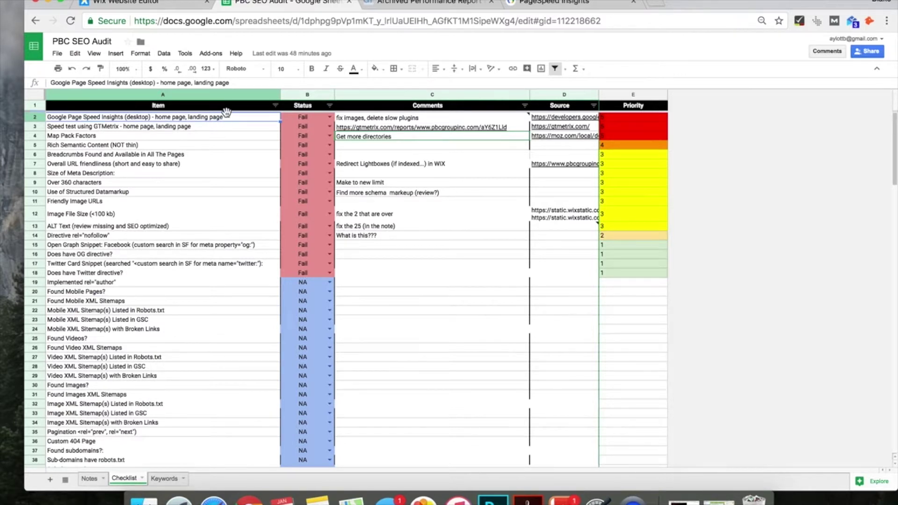
# - Review the Google PageSpeed and GTmetrix speed test items and their comments in the SEO audit checklist
pyautogui.press('Down')
pyautogui.press('Up')
pyautogui.moveTo(231, 118); pyautogui.dragTo(231, 125)
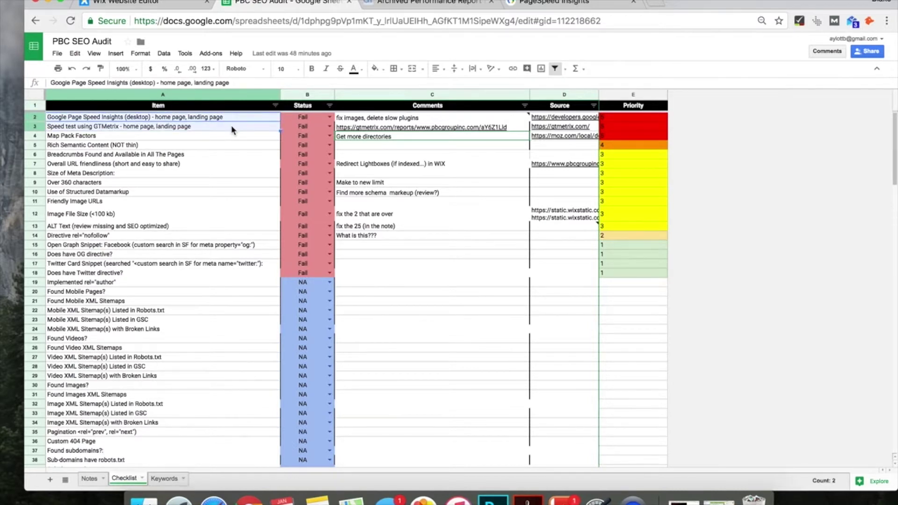
pyautogui.moveTo(435, 121)
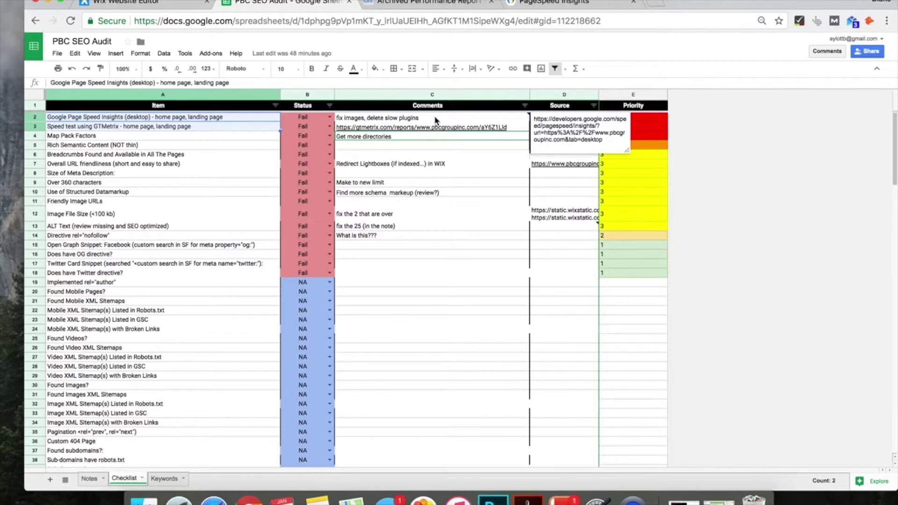
# - Open the archived GTmetrix report and expand the Leverage browser caching recommendation
pyautogui.click(408, 4)
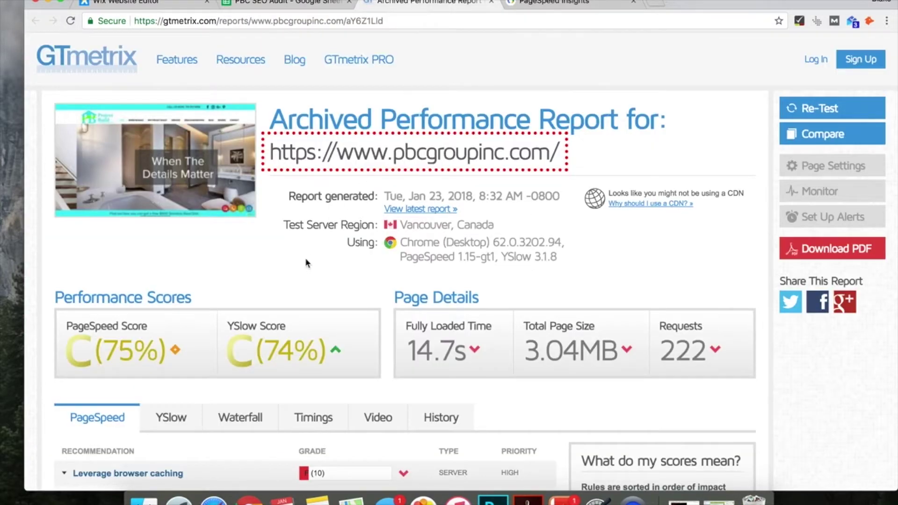
pyautogui.scroll(-3, 306, 262)
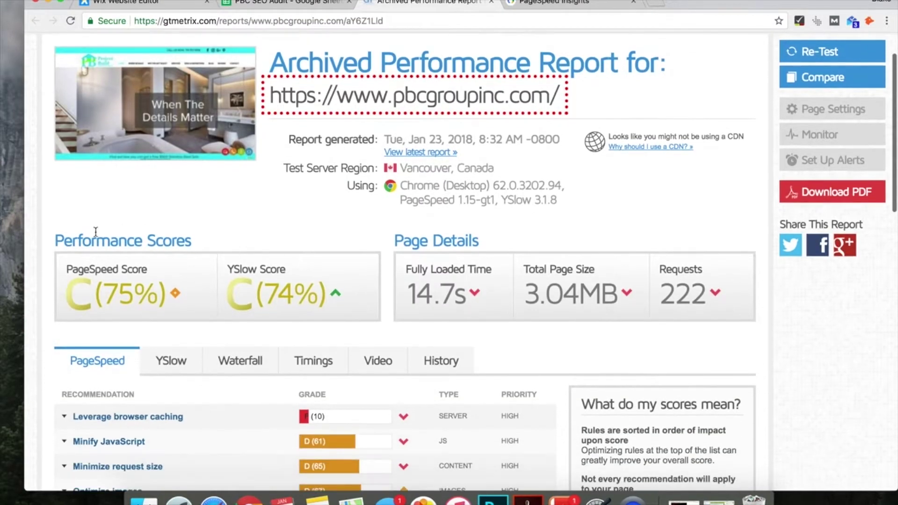
pyautogui.scroll(-5, 108, 308)
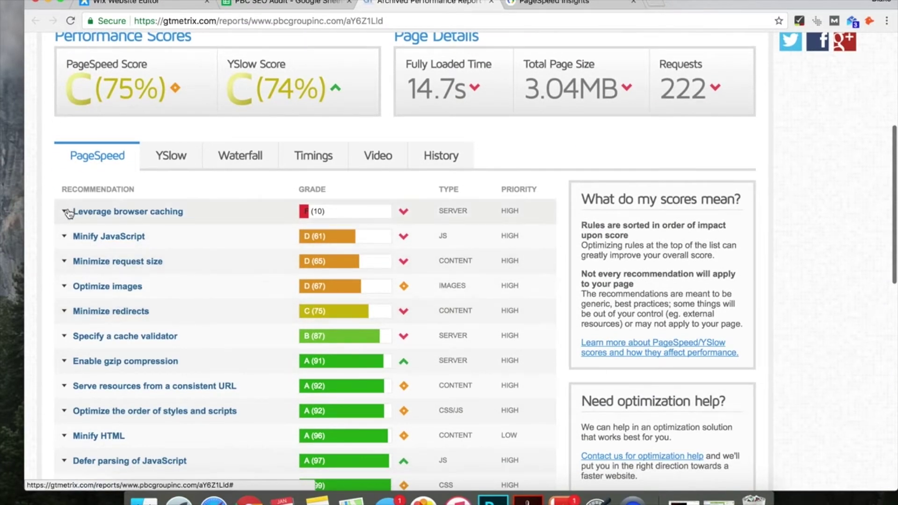
pyautogui.click(68, 213)
pyautogui.scroll(-3, 60, 270)
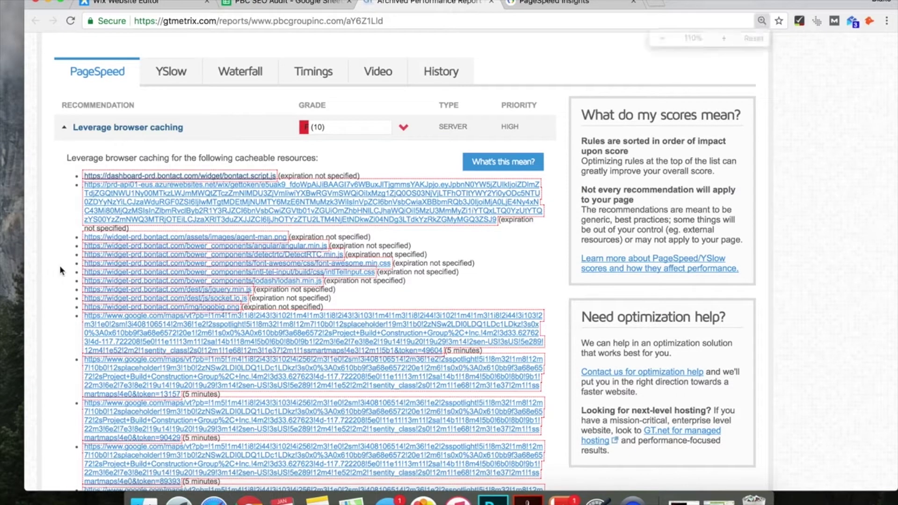
# - Examine the bontact widget resources in the caching list at 150% zoom and check the home page in the Wix editor
pyautogui.press('super+plus')
pyautogui.press('super+plus')
pyautogui.press('super+plus')
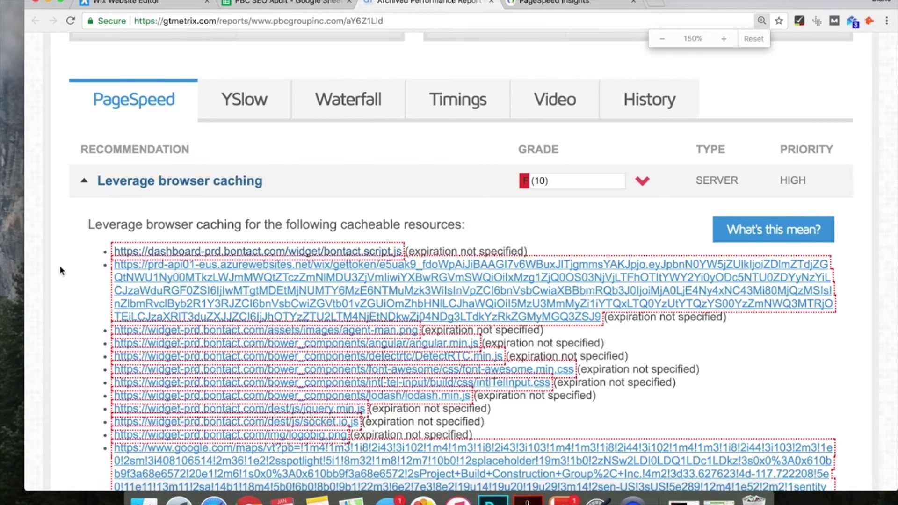
pyautogui.scroll(-3, 60, 270)
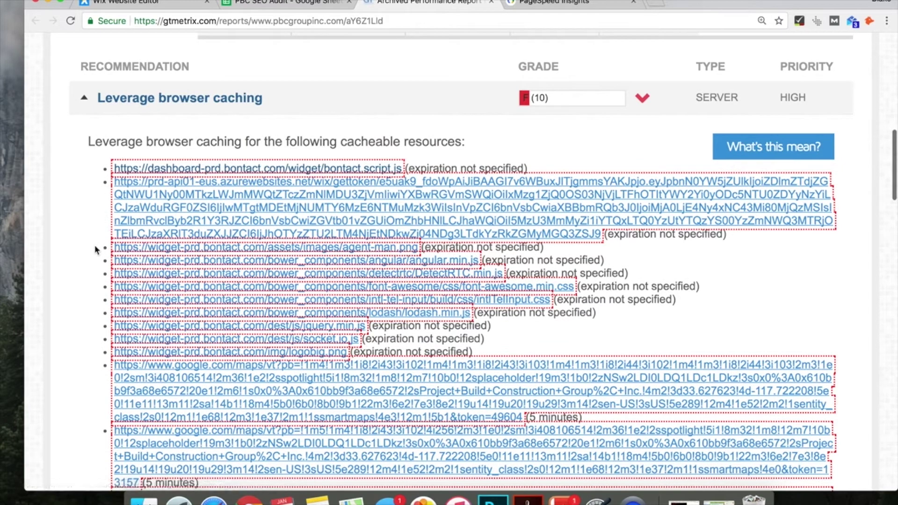
pyautogui.moveTo(144, 250); pyautogui.dragTo(447, 354)
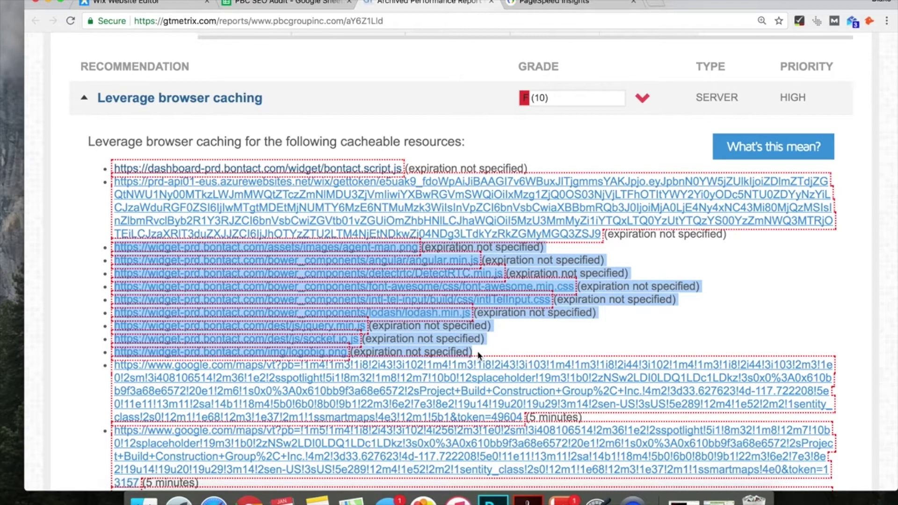
pyautogui.click(74, 316)
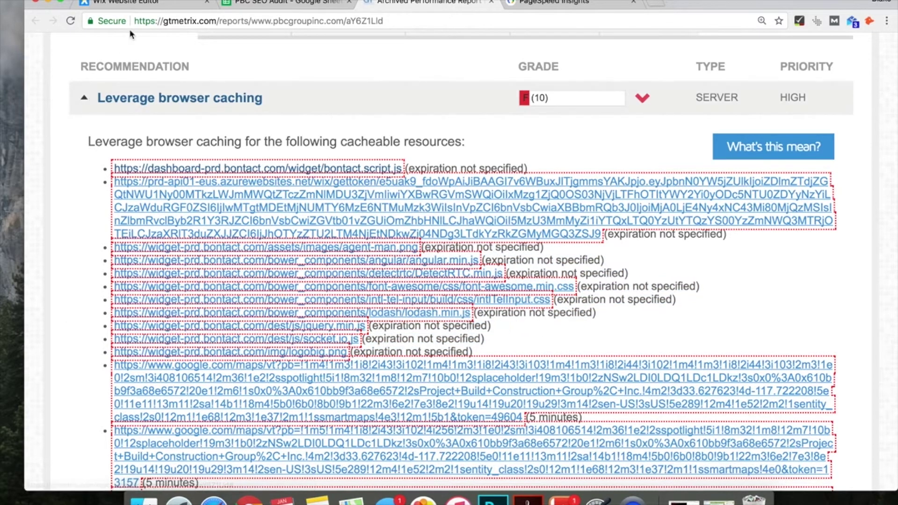
pyautogui.click(136, 2)
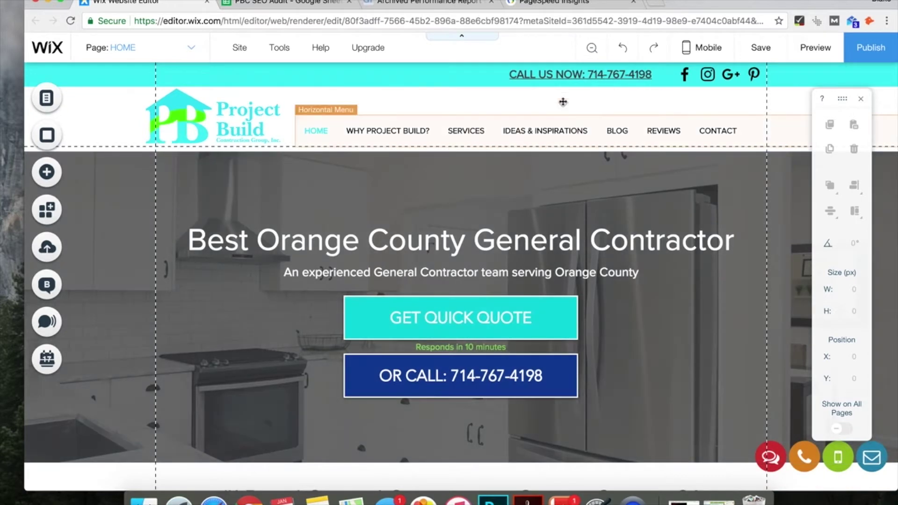
# - Return to the GTmetrix report and examine the Google Maps resources in the browser caching list
pyautogui.click(439, 5)
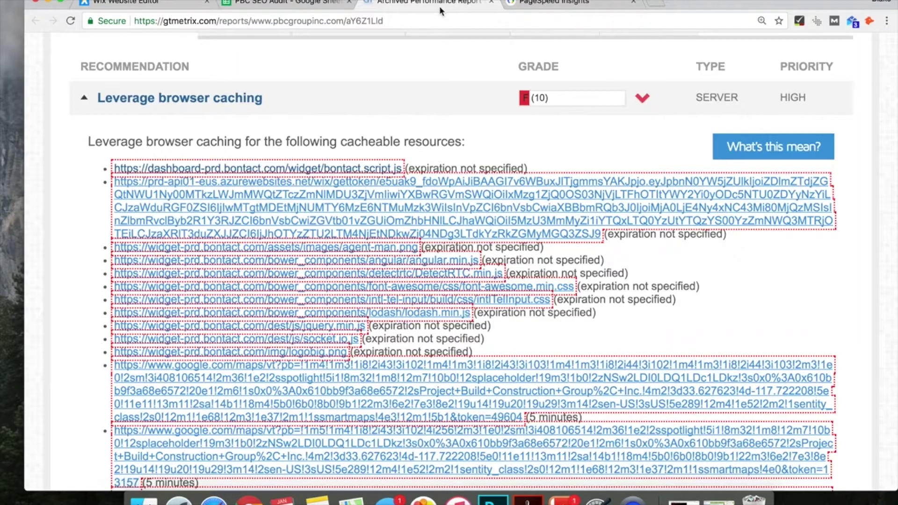
pyautogui.scroll(-5, 81, 303)
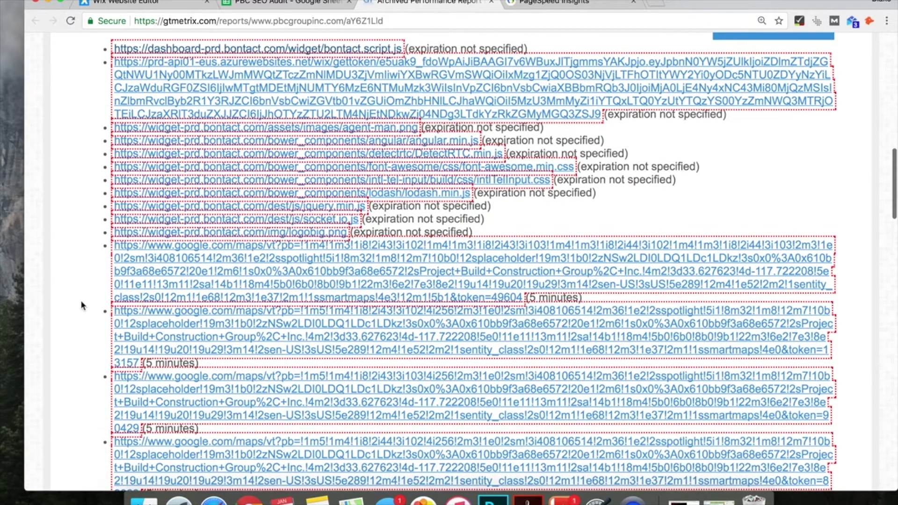
pyautogui.scroll(-3, 80, 302)
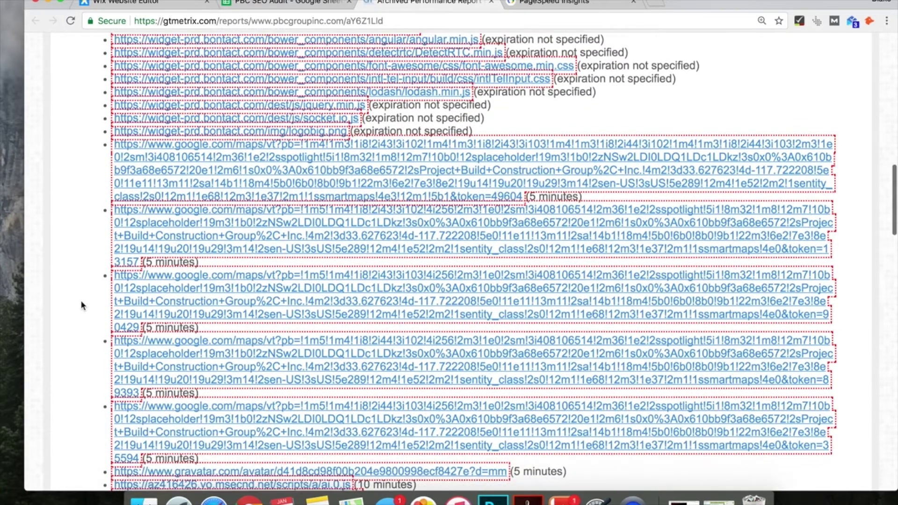
pyautogui.moveTo(108, 143); pyautogui.dragTo(75, 346)
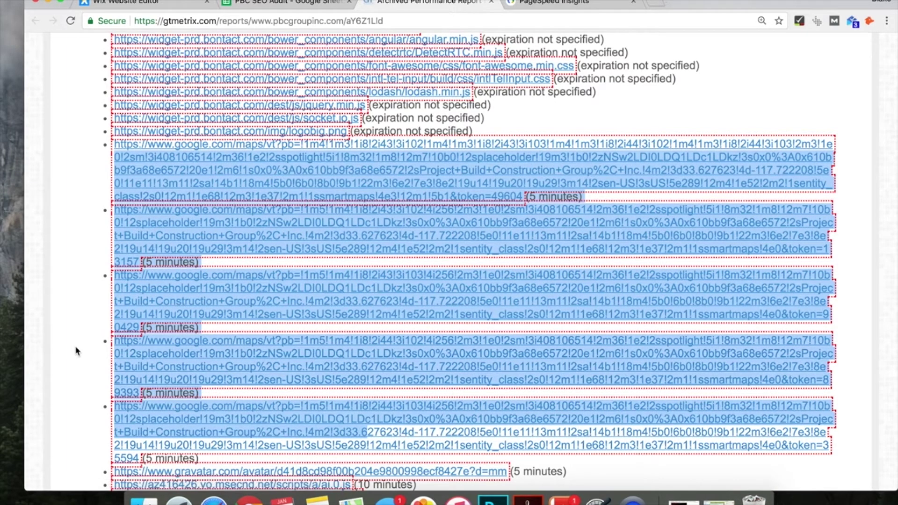
pyautogui.click(74, 346)
pyautogui.scroll(-5, 74, 346)
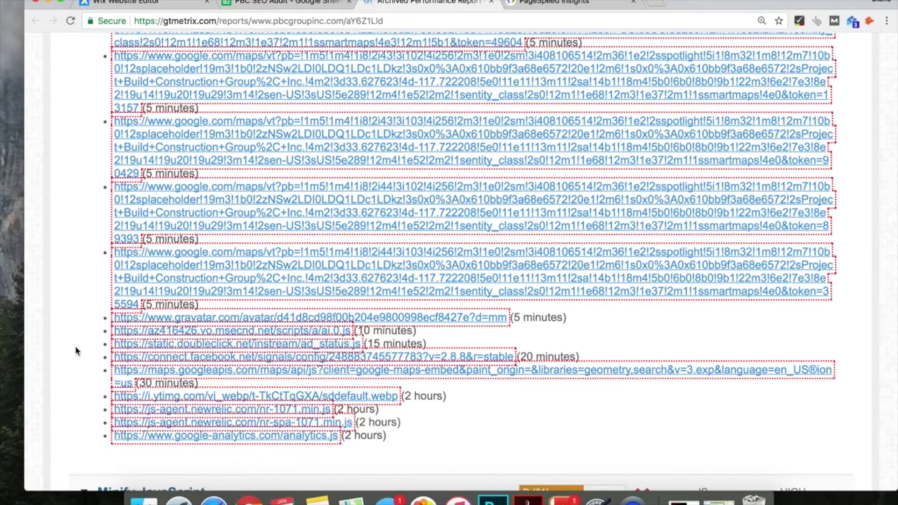
# - Locate the embedded Google map in the home page footer in the Wix editor
pyautogui.click(119, 4)
pyautogui.scroll(-20, 165, 267)
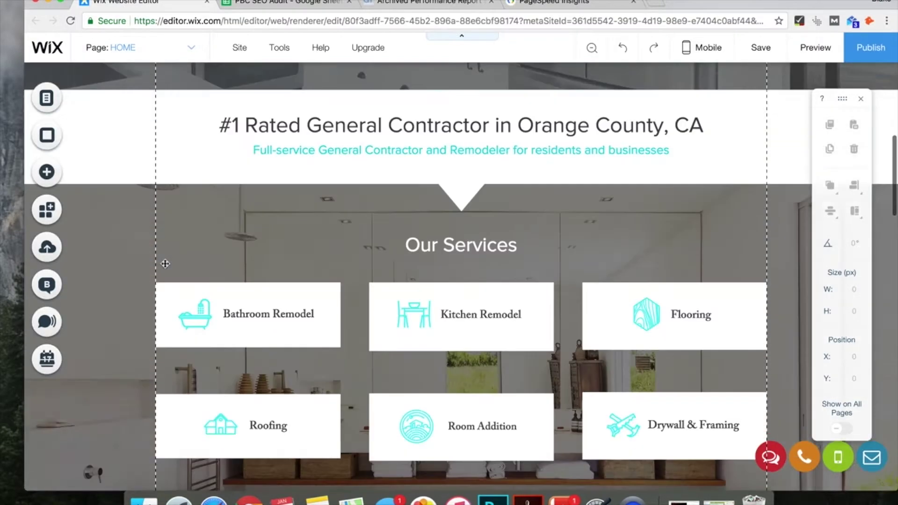
pyautogui.scroll(-5, 165, 265)
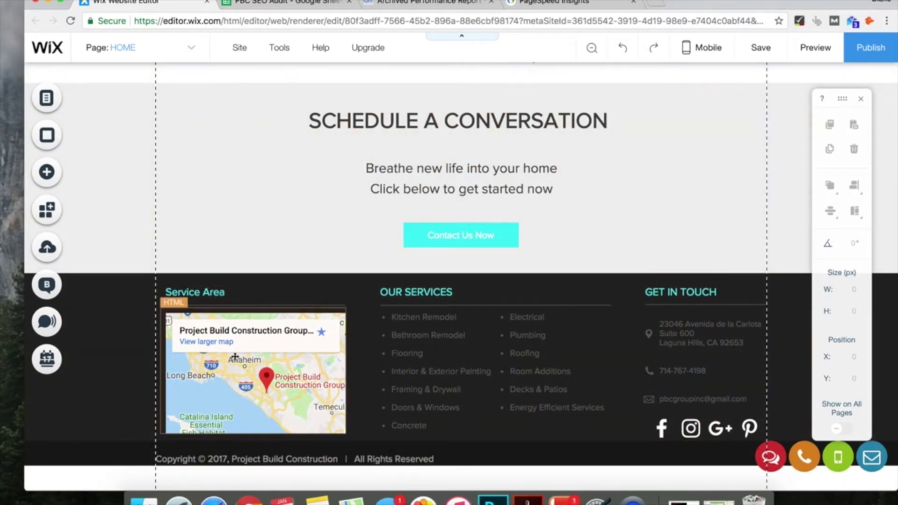
# - Return to the GTmetrix report and review the cacheable resources listed below the Google Maps entries
pyautogui.click(450, 5)
pyautogui.scroll(2, 66, 296)
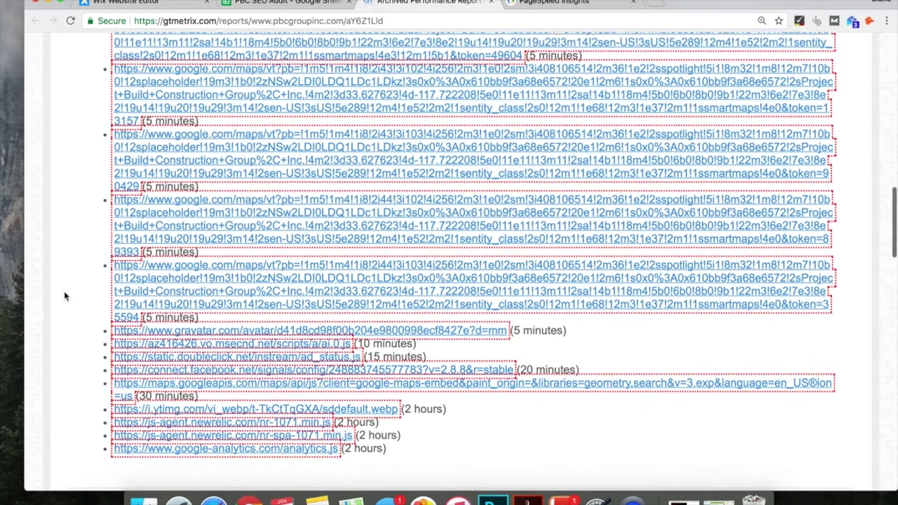
pyautogui.scroll(1, 65, 296)
pyautogui.scroll(-2, 66, 296)
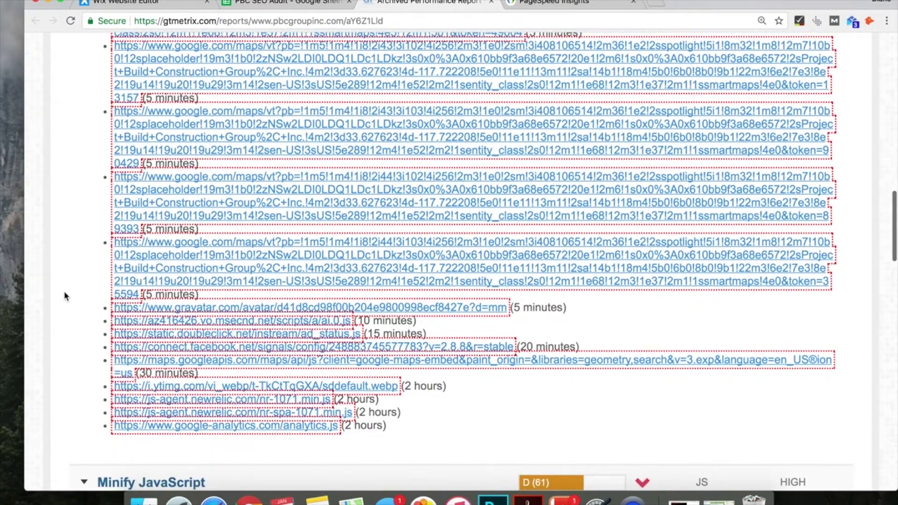
pyautogui.scroll(-2, 65, 296)
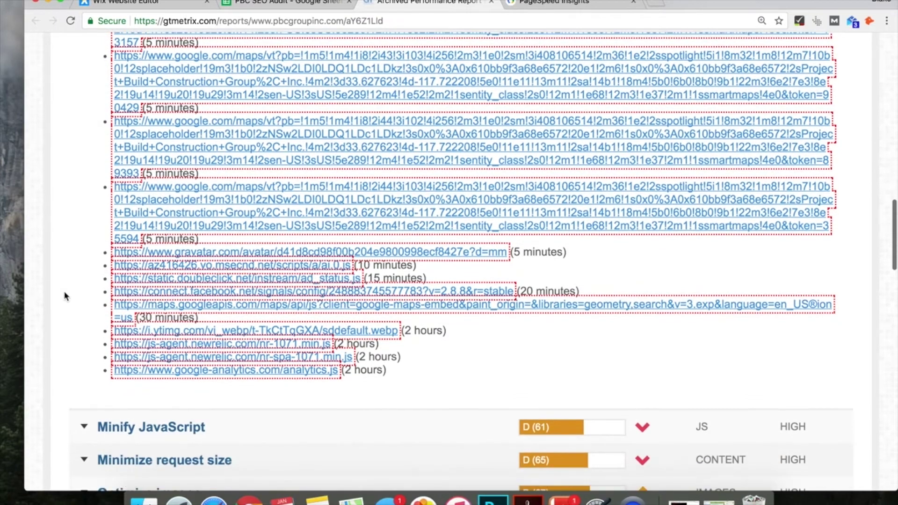
pyautogui.scroll(-1, 65, 296)
pyautogui.scroll(3, 66, 296)
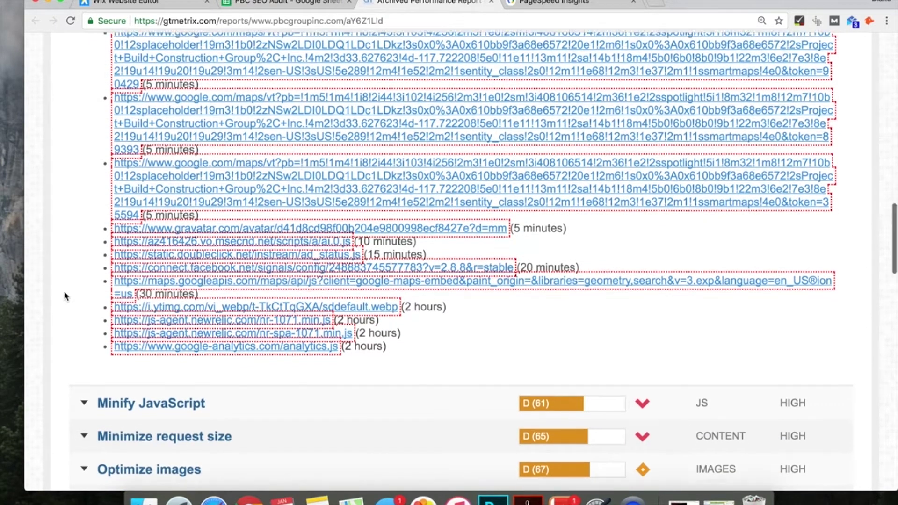
# - Switch to PageSpeed Insights and review the site's mobile results and optimization suggestions
pyautogui.click(572, 5)
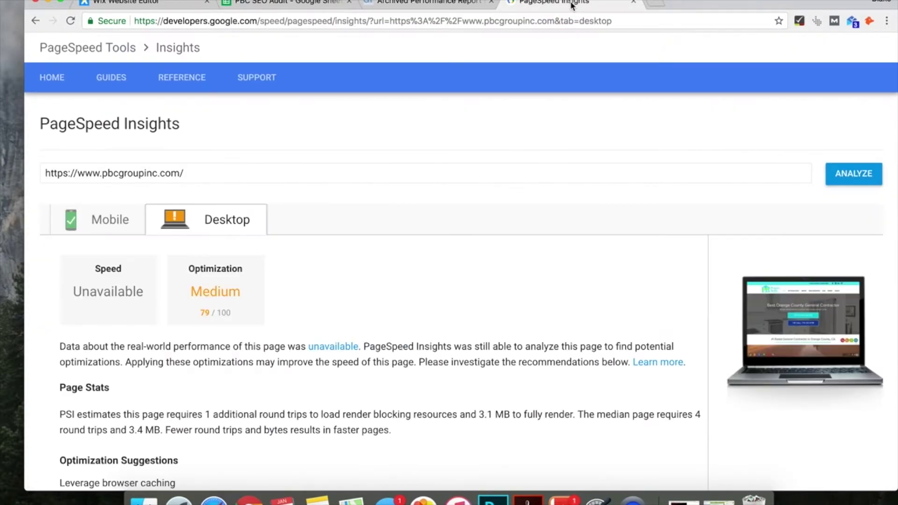
pyautogui.click(138, 229)
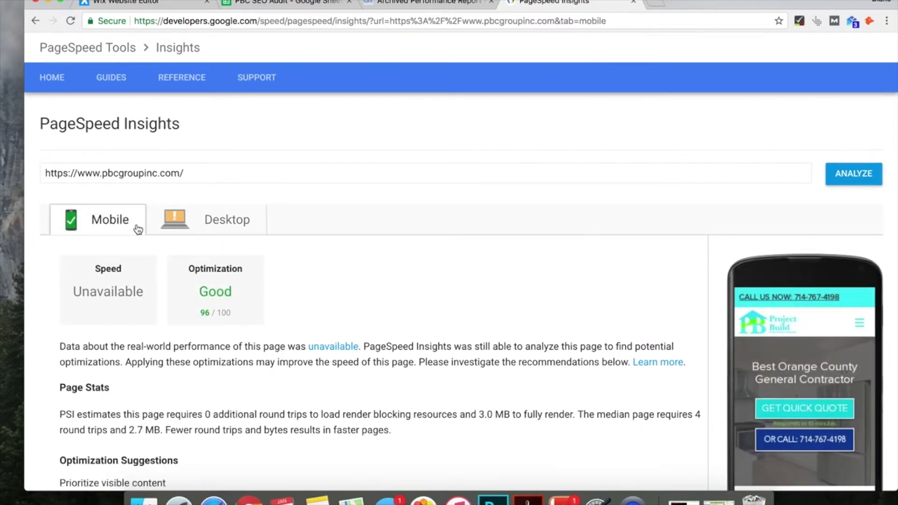
pyautogui.scroll(-5, 261, 293)
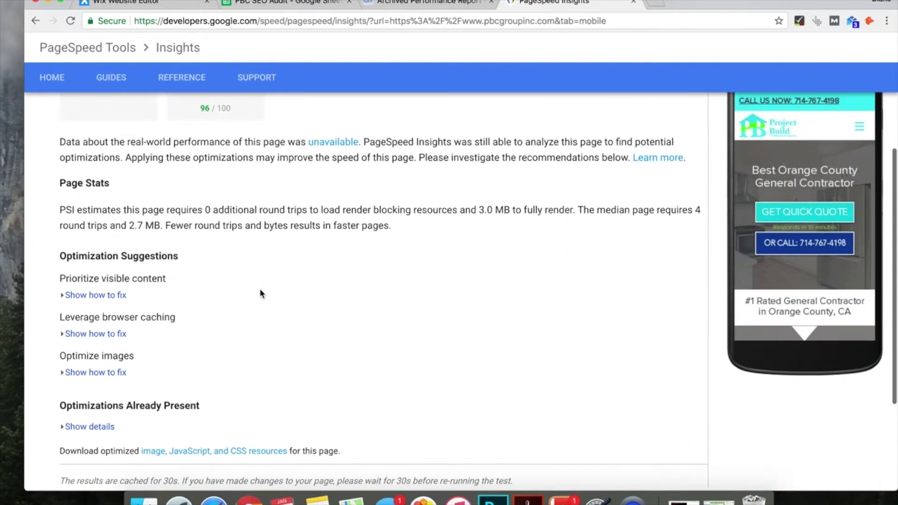
pyautogui.scroll(4, 261, 293)
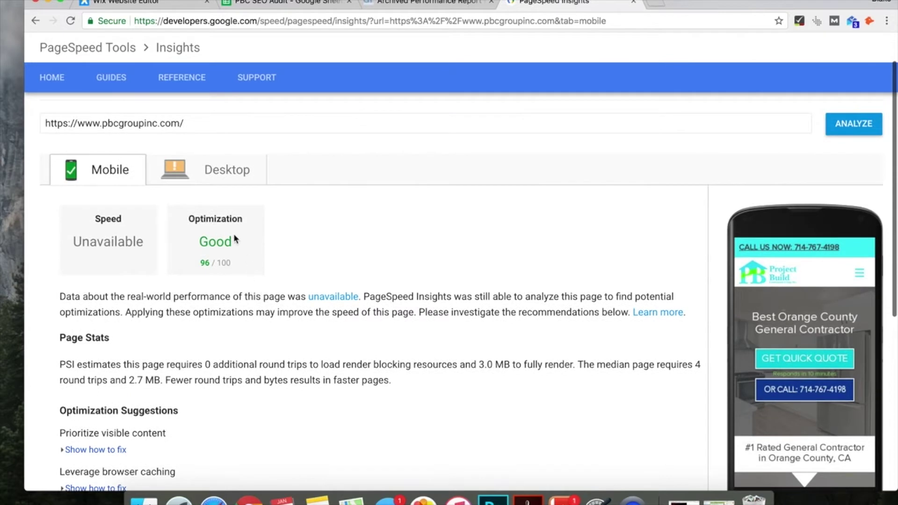
# - Show the desktop results and expand the fix details for Leverage browser caching
pyautogui.click(219, 179)
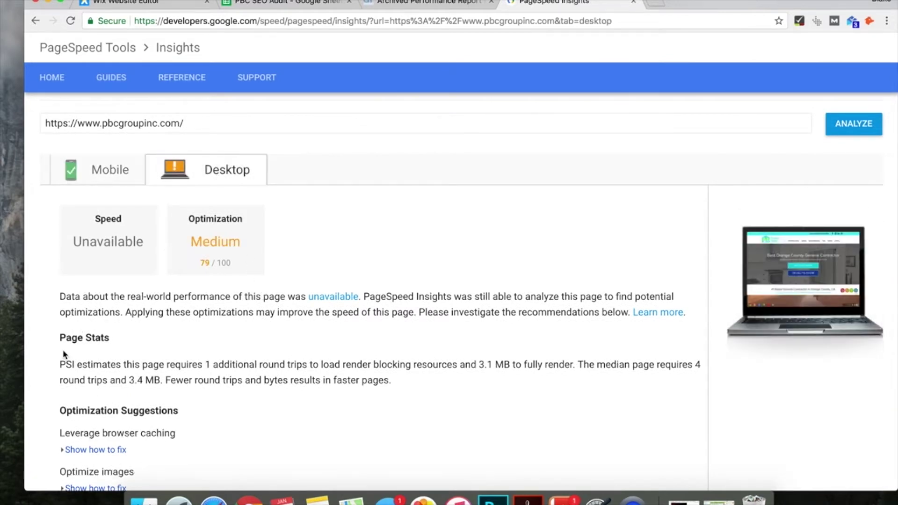
pyautogui.scroll(-4, 63, 354)
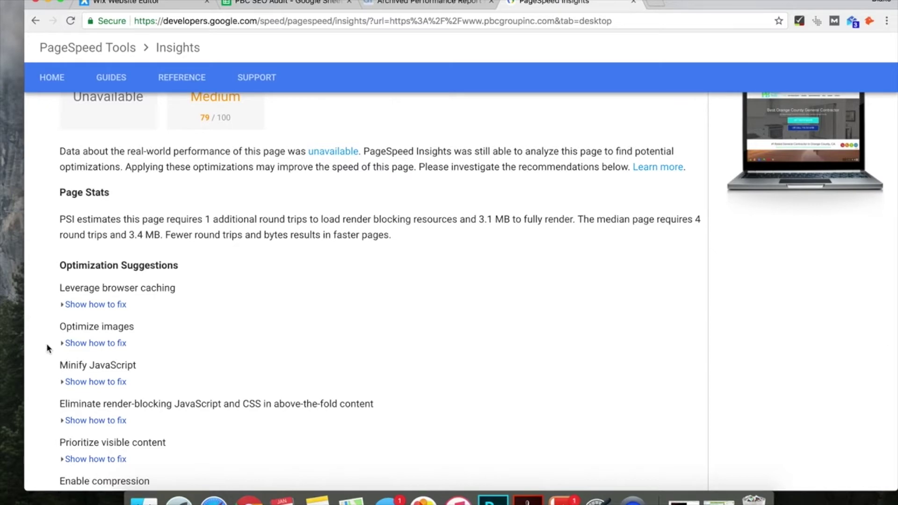
pyautogui.click(59, 306)
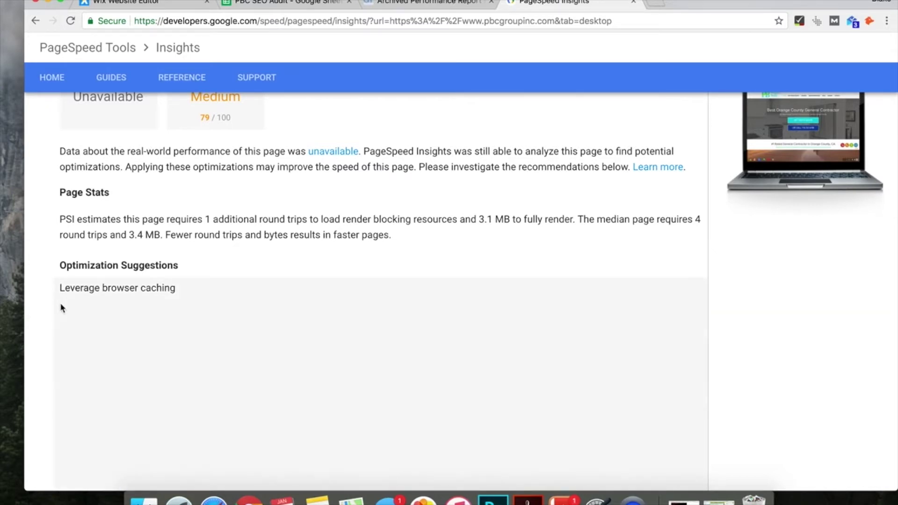
pyautogui.scroll(-2, 44, 325)
pyautogui.scroll(-2, 43, 326)
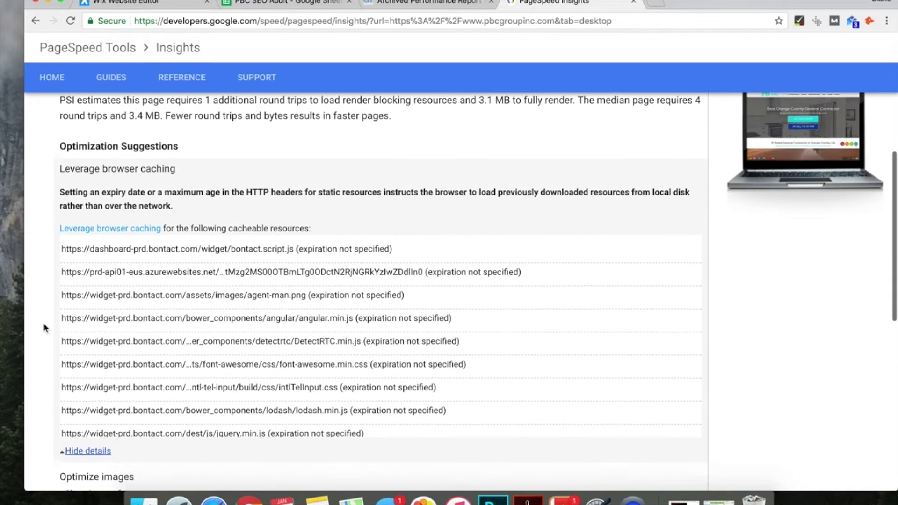
# - Examine the bontact and Google Maps resources in the expanded caching list and return to the home page in the Wix editor
pyautogui.moveTo(53, 334); pyautogui.dragTo(229, 377)
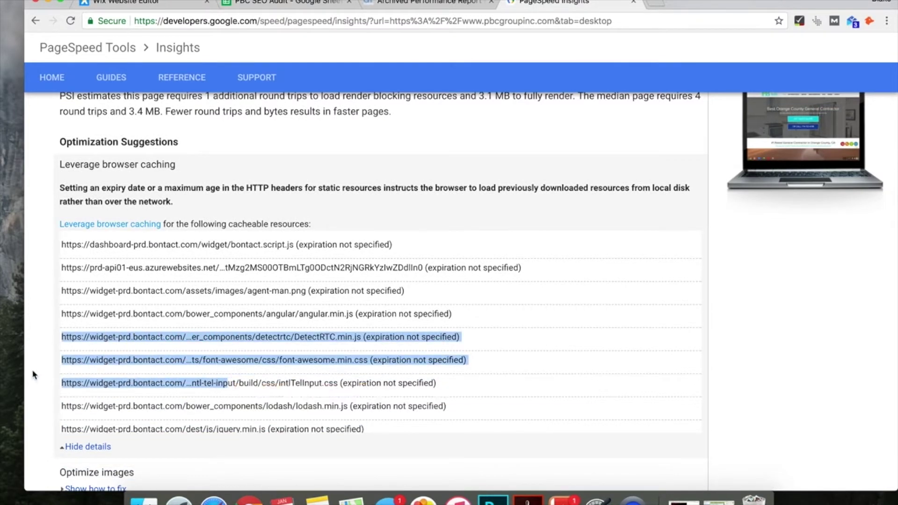
pyautogui.scroll(-5, 105, 360)
pyautogui.scroll(-1, 106, 365)
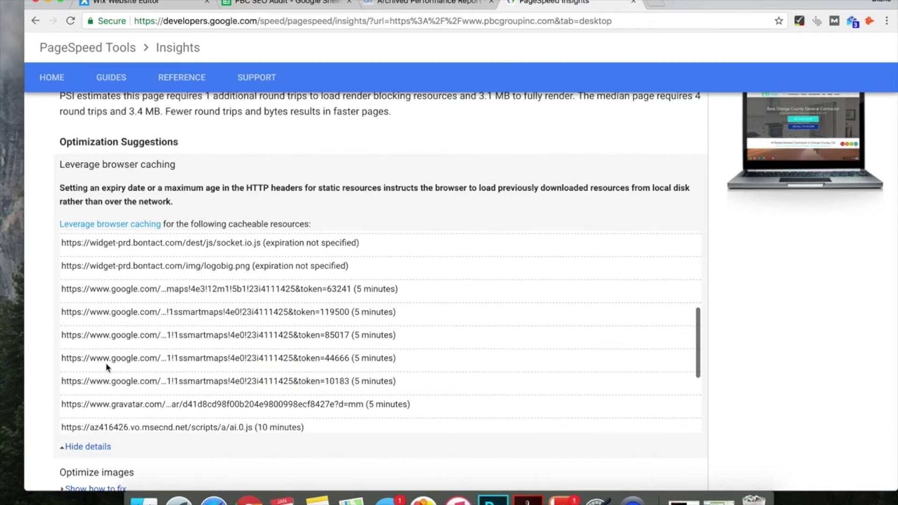
pyautogui.moveTo(118, 298); pyautogui.dragTo(235, 334)
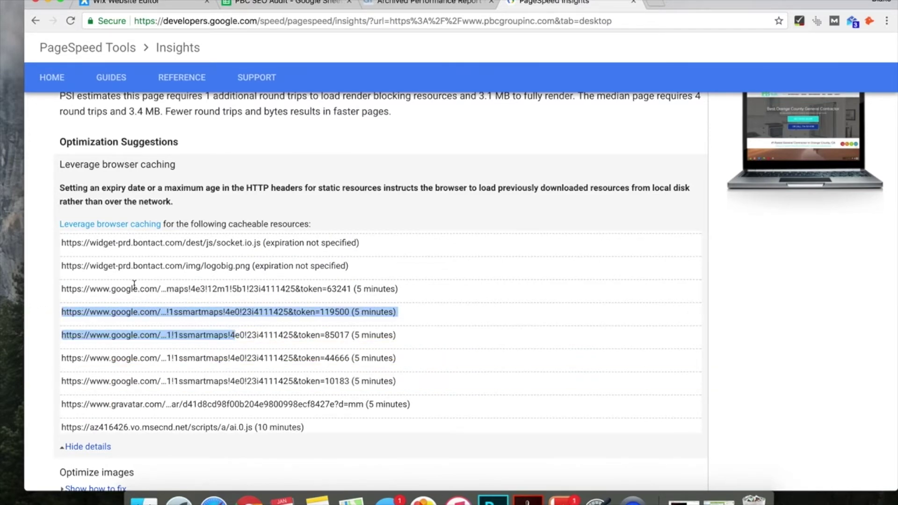
pyautogui.click(46, 276)
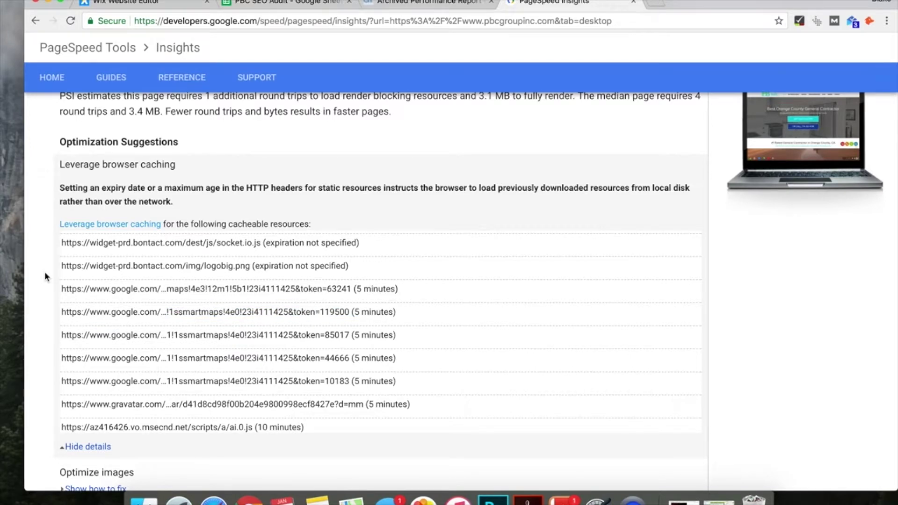
pyautogui.press('super+1')
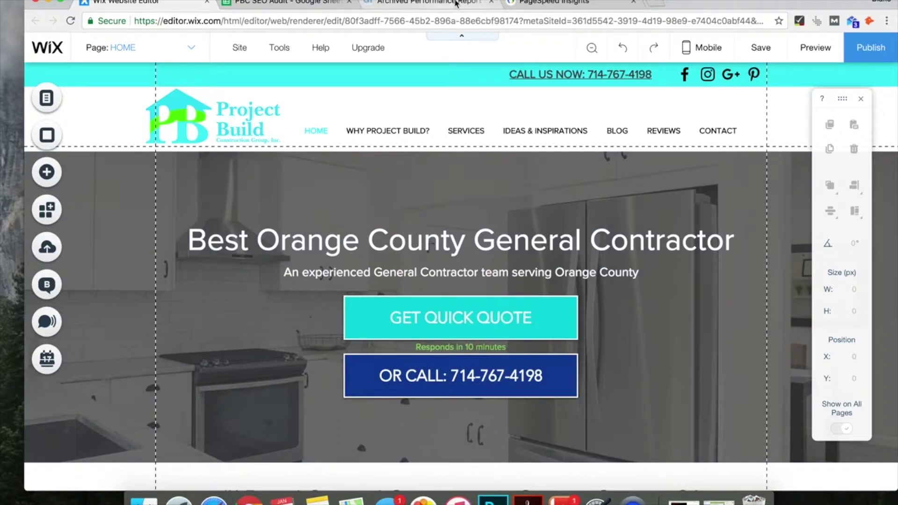
# - Return to the archived GTmetrix report for the site and re-test the page
pyautogui.click(456, 3)
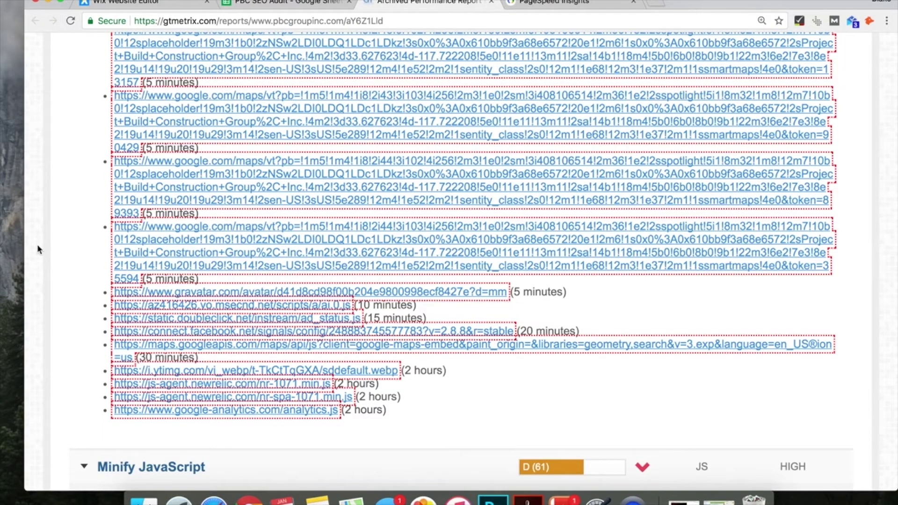
pyautogui.scroll(20, 89, 241)
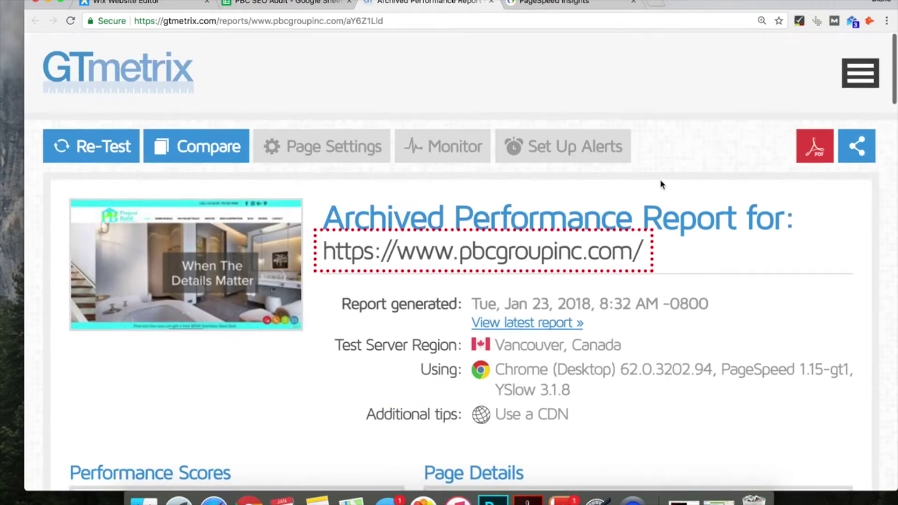
pyautogui.press('super+minus')
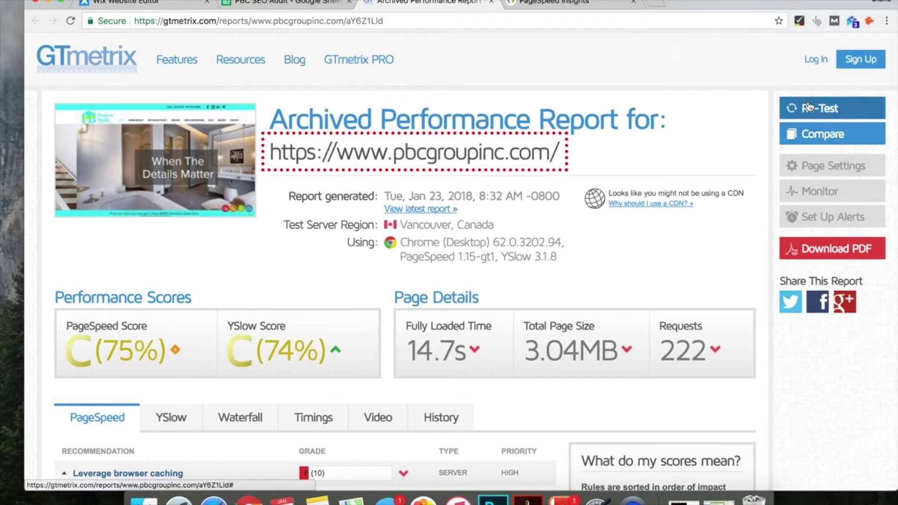
pyautogui.click(548, 3)
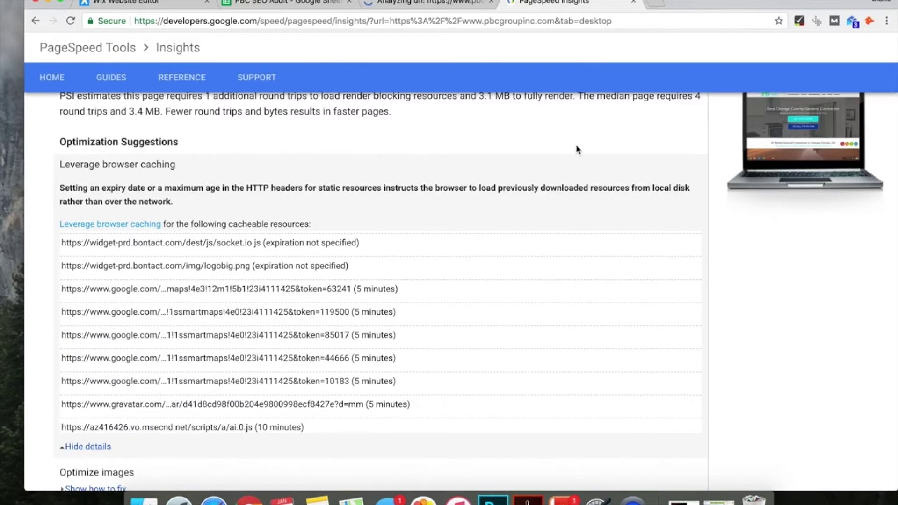
pyautogui.scroll(7, 578, 149)
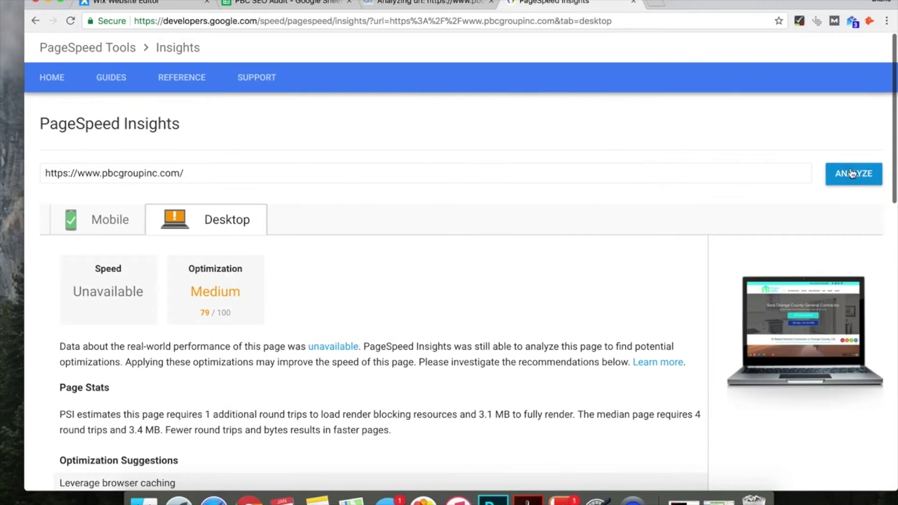
pyautogui.click(852, 173)
# - Return to the Wix editor and look through the home page sections down to the footer and back to the header
pyautogui.click(183, 6)
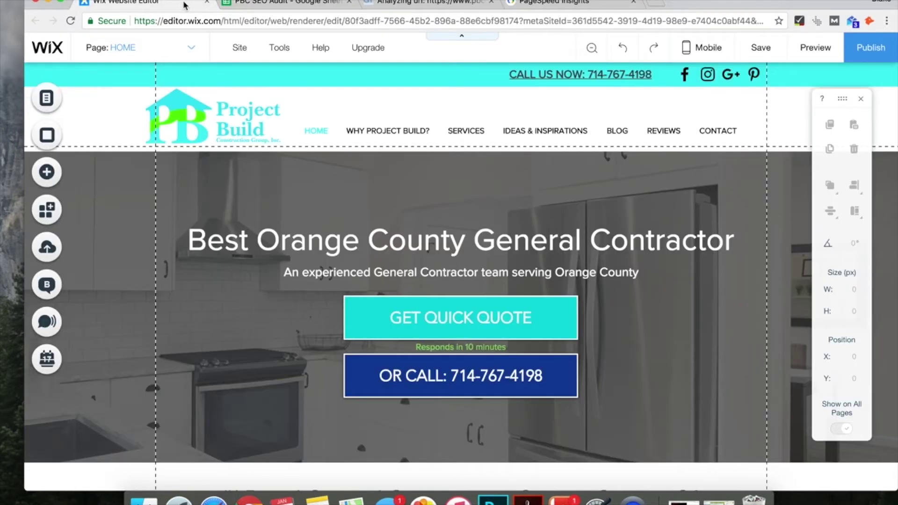
pyautogui.scroll(-3, 205, 201)
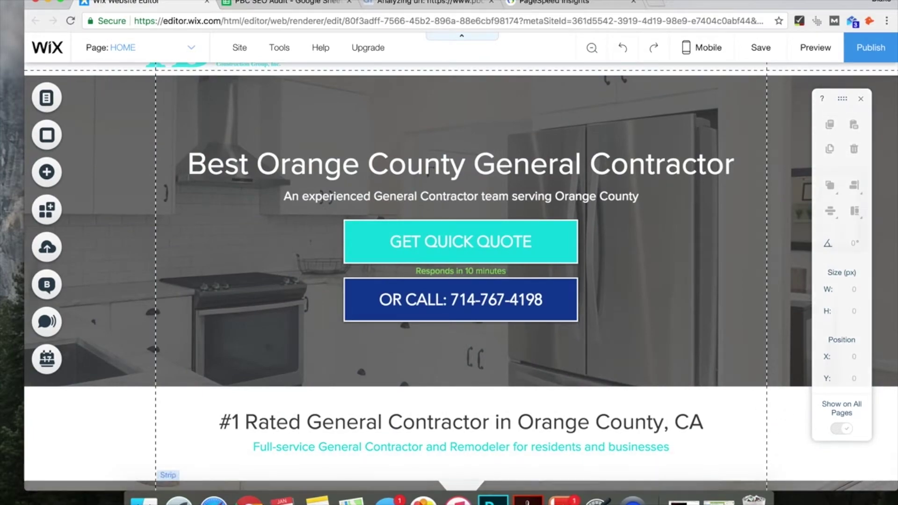
pyautogui.scroll(-20, 439, 395)
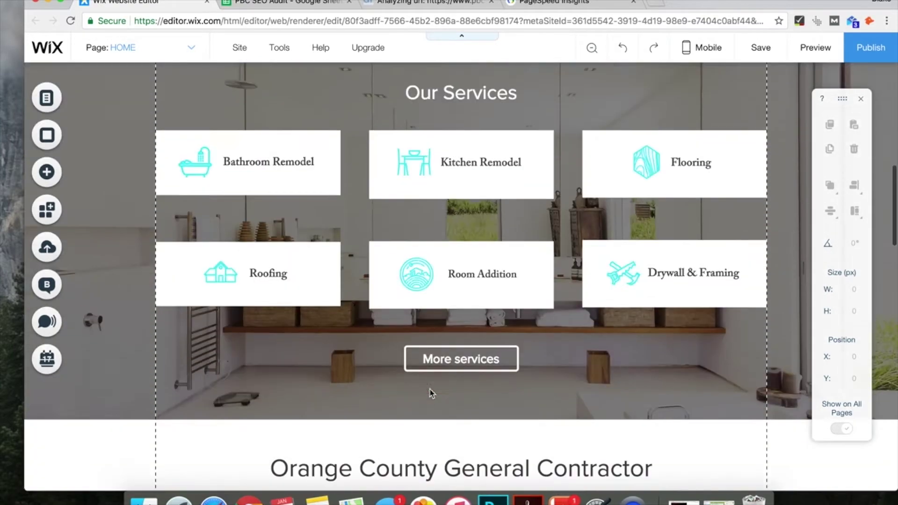
pyautogui.scroll(-15, 430, 393)
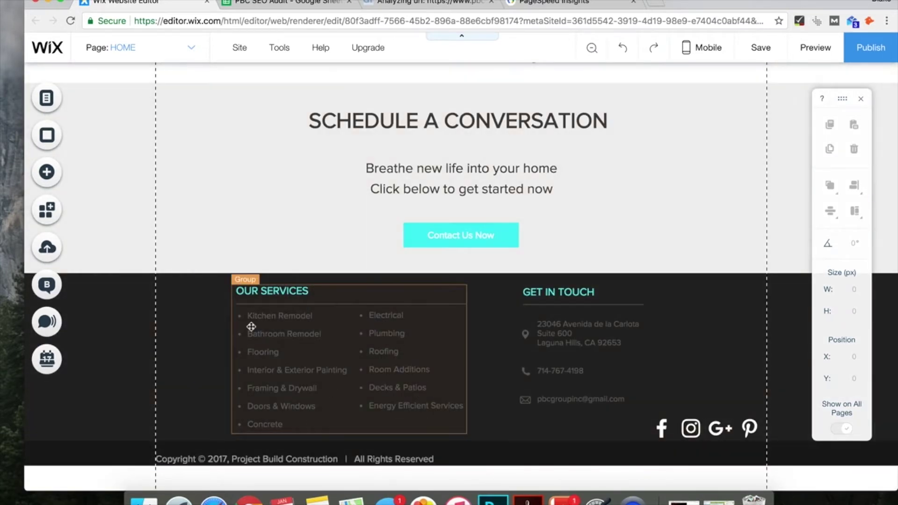
pyautogui.scroll(5, 197, 375)
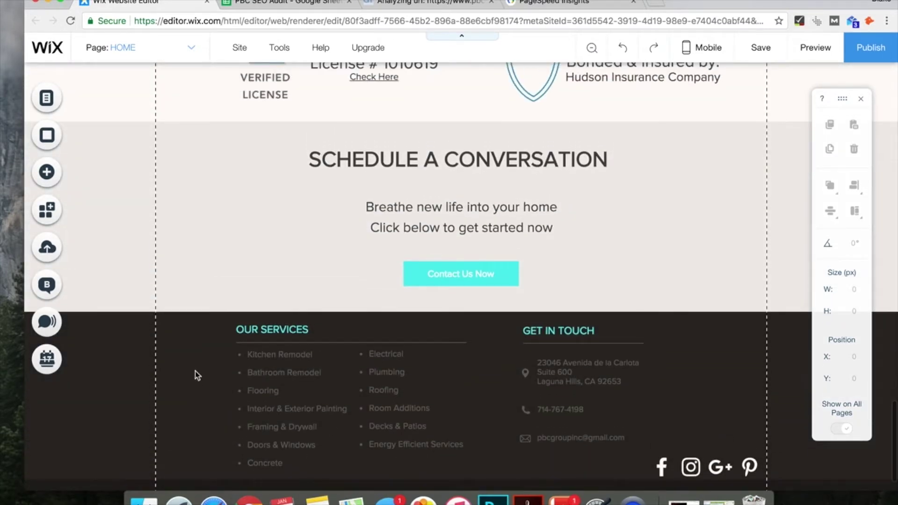
pyautogui.scroll(15, 197, 375)
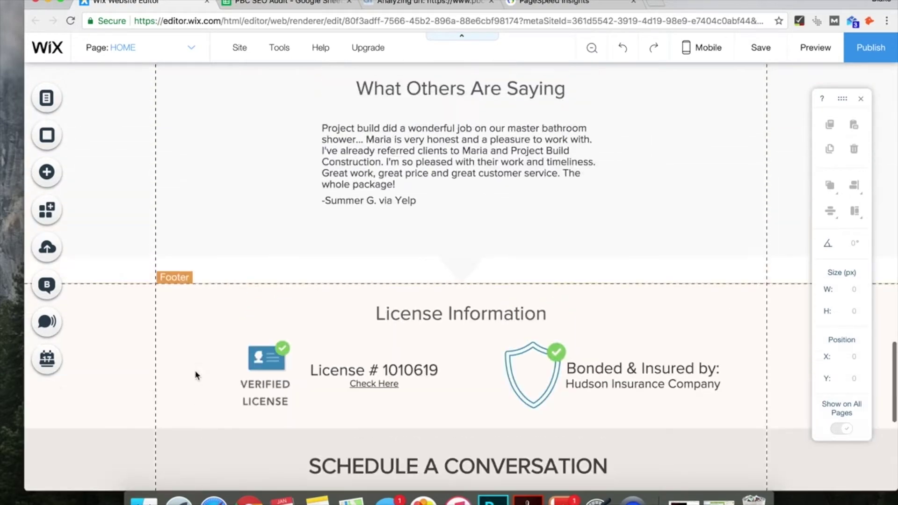
pyautogui.scroll(15, 197, 375)
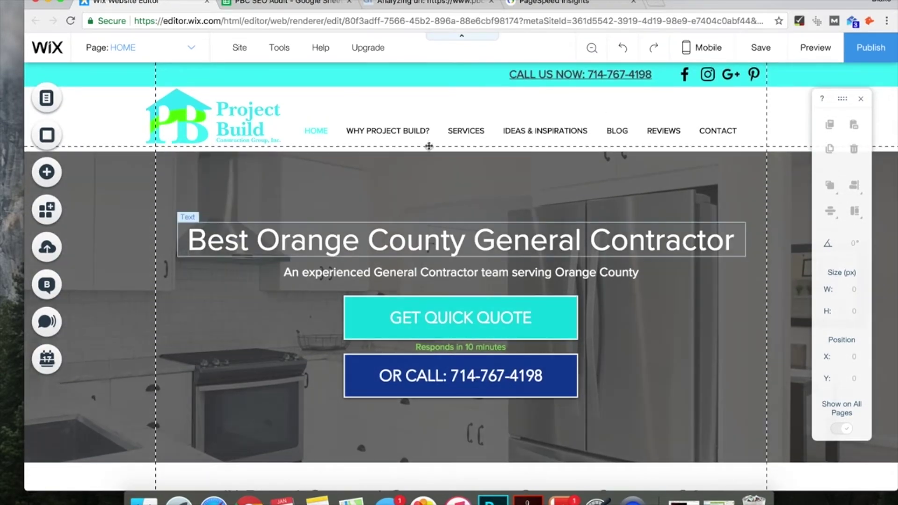
# - Check the new GTmetrix report's scores and the resources listed under Leverage browser caching, leaving that recommendation collapsed
pyautogui.click(534, 9)
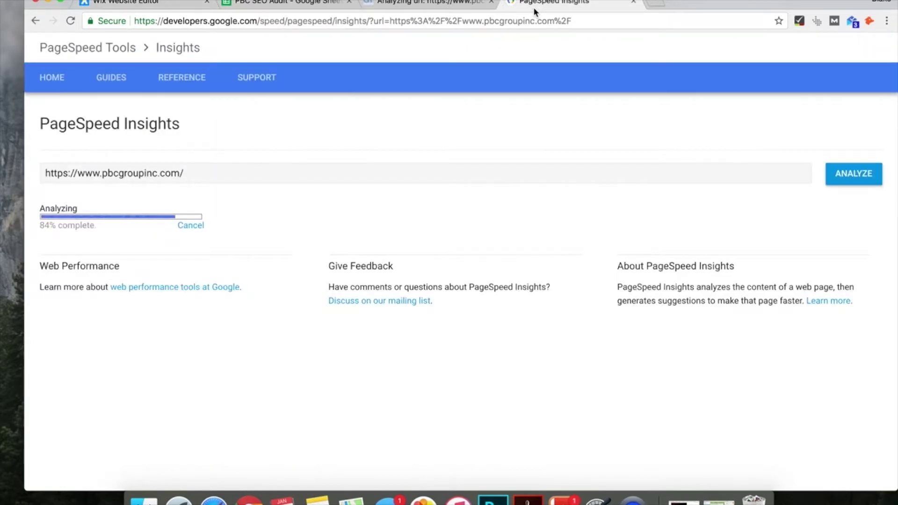
pyautogui.click(439, 8)
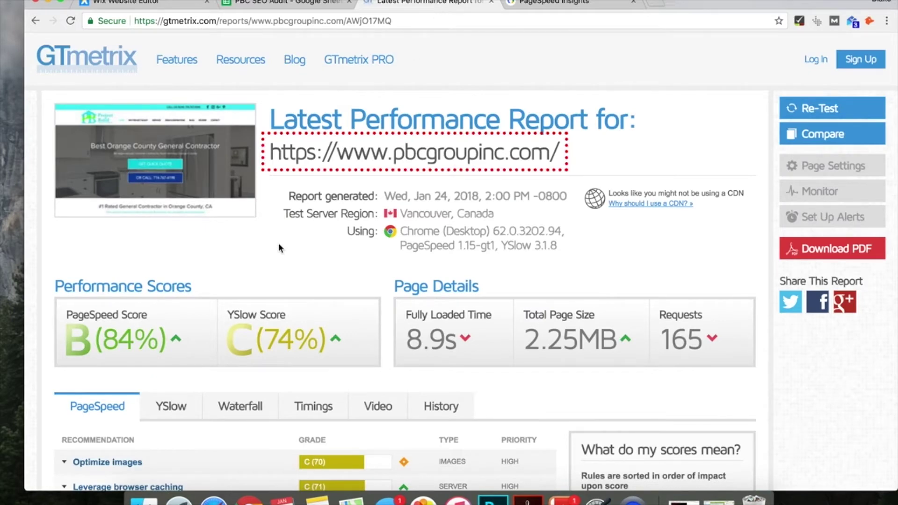
pyautogui.scroll(-5, 243, 266)
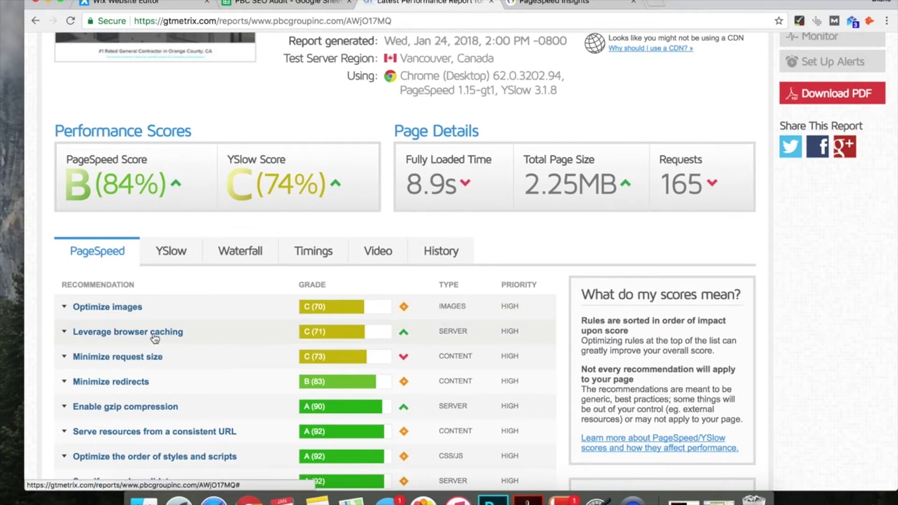
pyautogui.click(65, 333)
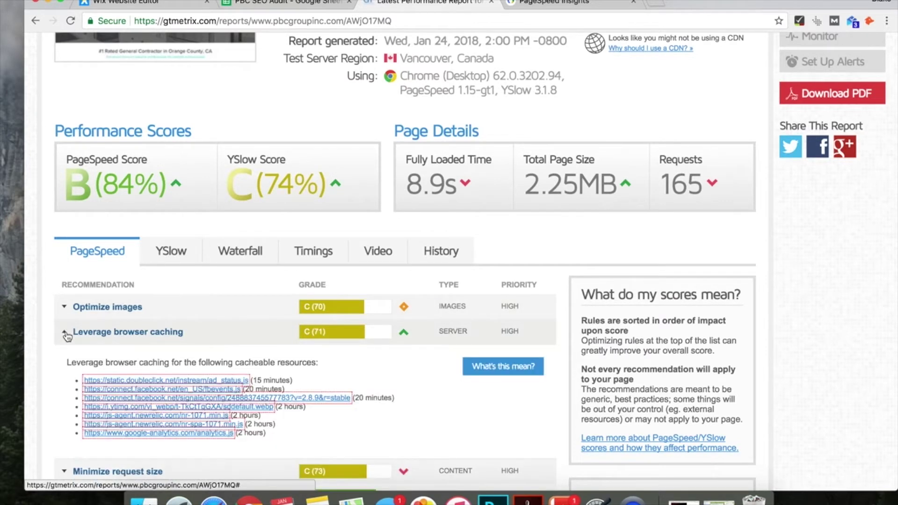
pyautogui.scroll(-1, 84, 383)
pyautogui.scroll(-1, 90, 384)
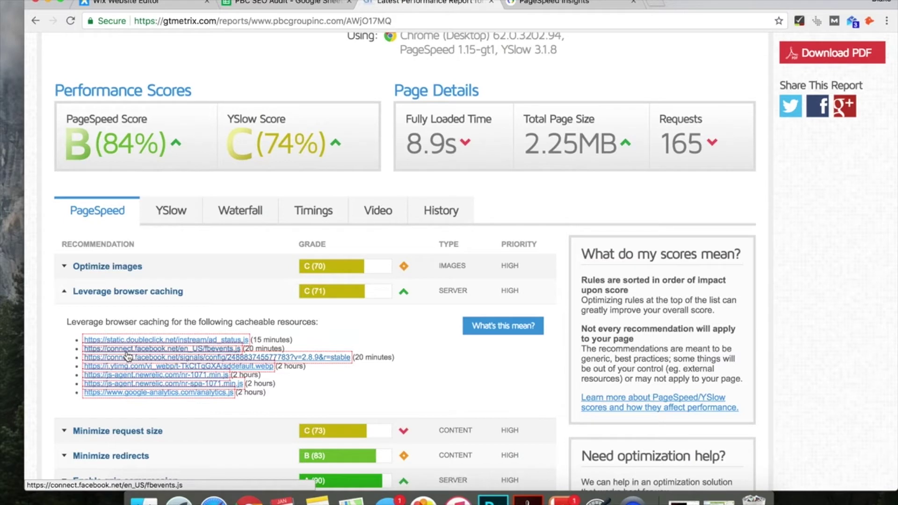
pyautogui.click(65, 292)
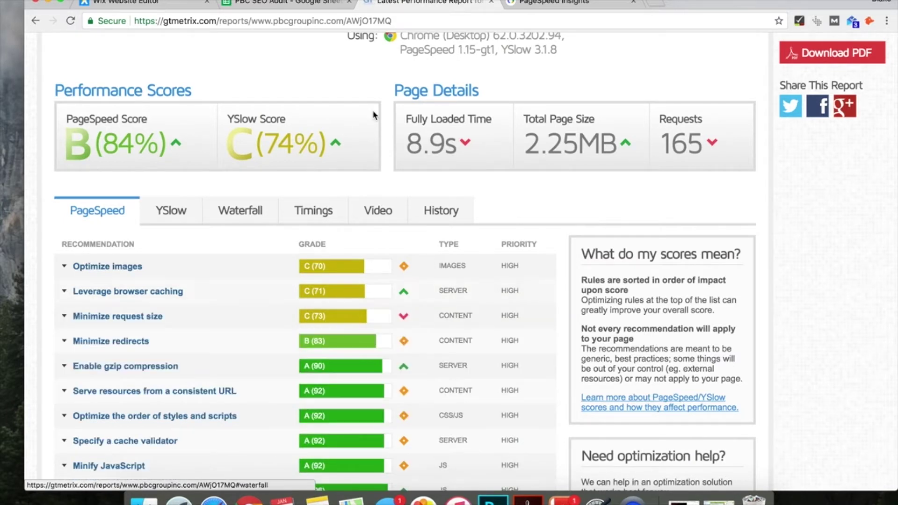
# - Switch to PageSpeed Insights and review the new mobile results, desktop results and desktop optimization suggestions
pyautogui.click(529, 6)
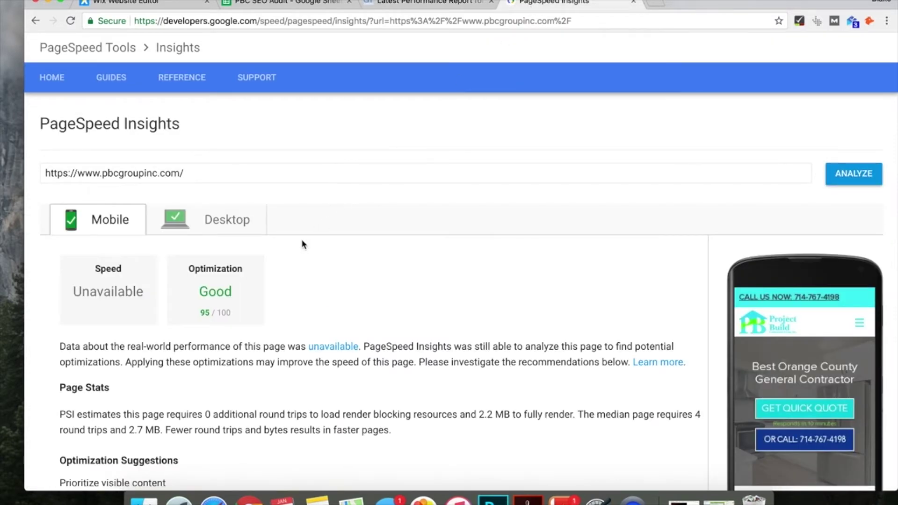
pyautogui.click(218, 230)
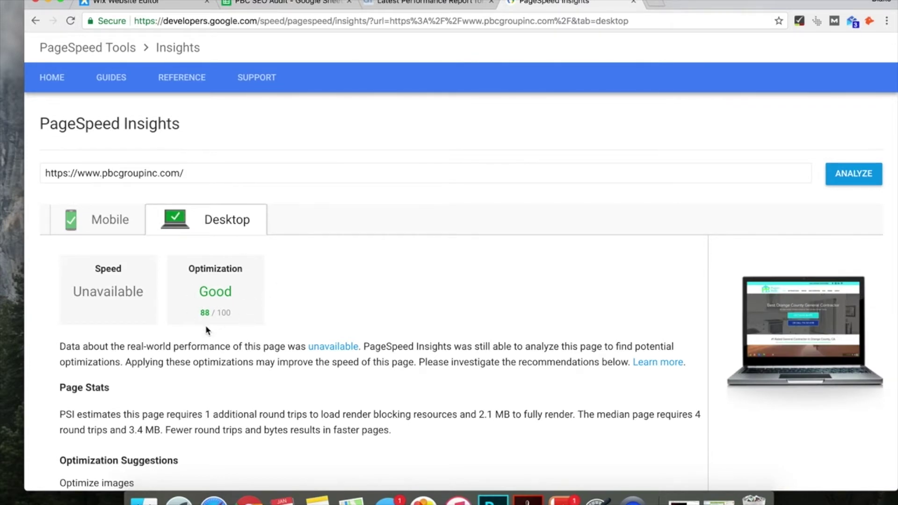
pyautogui.scroll(-5, 206, 327)
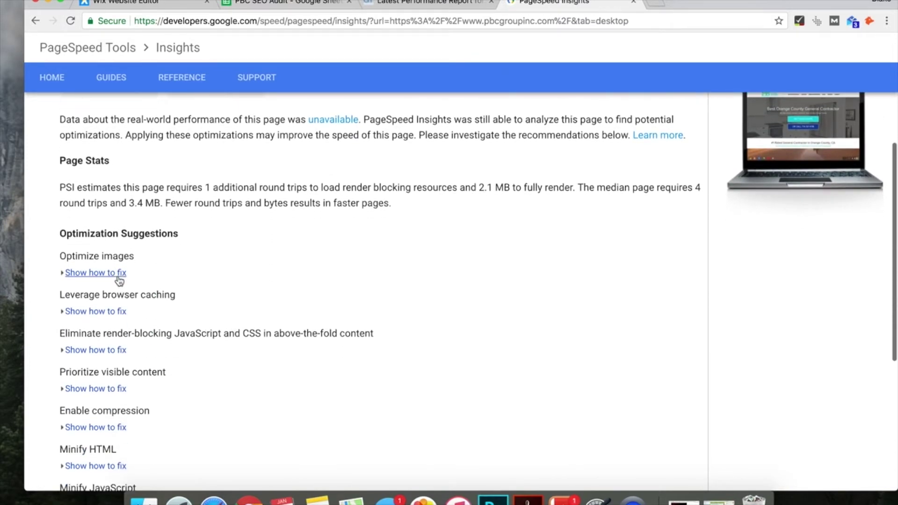
# - Examine the images listed under Optimize images and download the optimized image, JavaScript, and CSS resources for the page
pyautogui.click(119, 275)
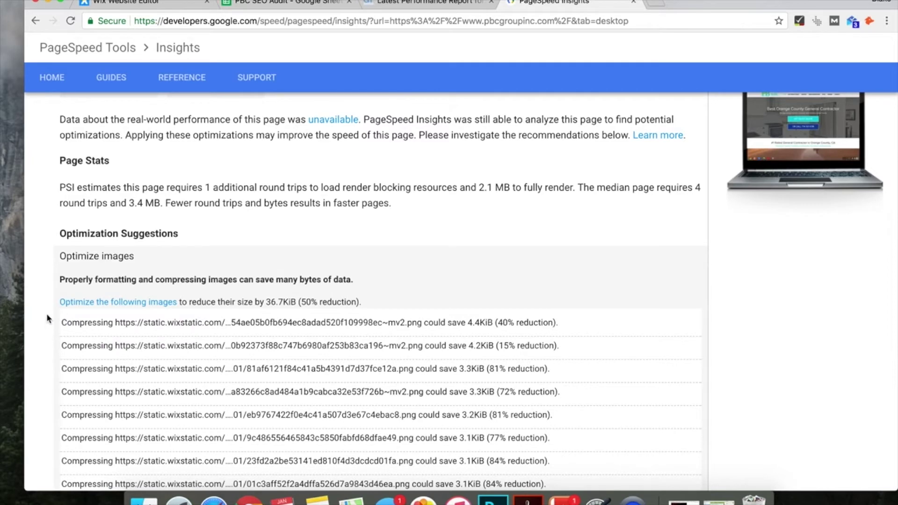
pyautogui.scroll(-1, 46, 315)
pyautogui.scroll(-3, 47, 318)
pyautogui.scroll(2, 46, 318)
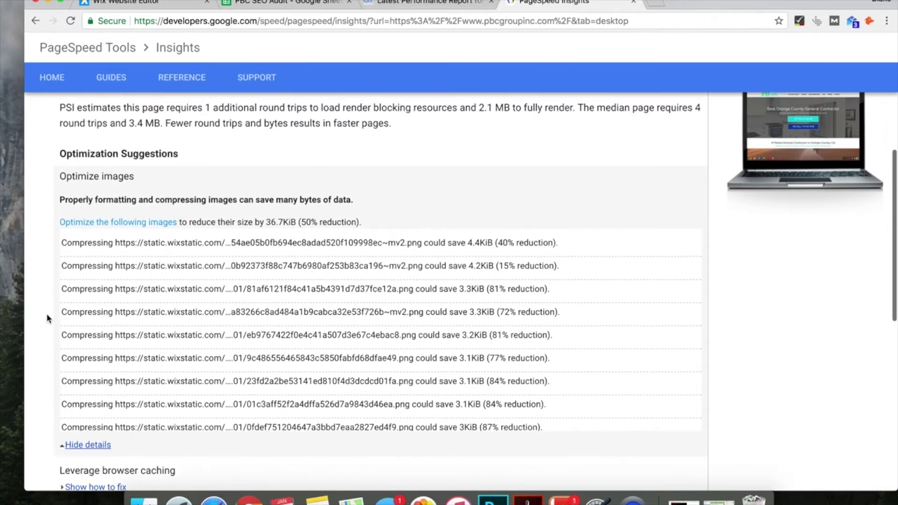
pyautogui.scroll(-5, 139, 295)
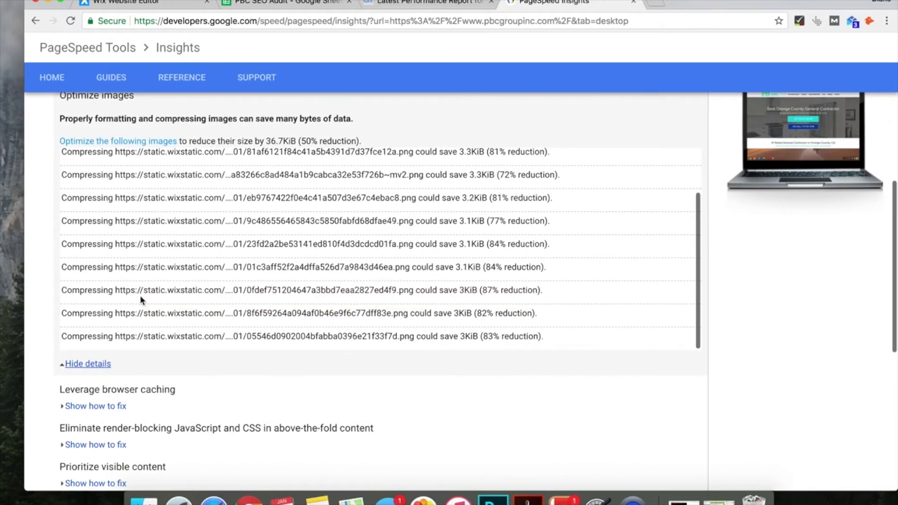
pyautogui.scroll(5, 142, 299)
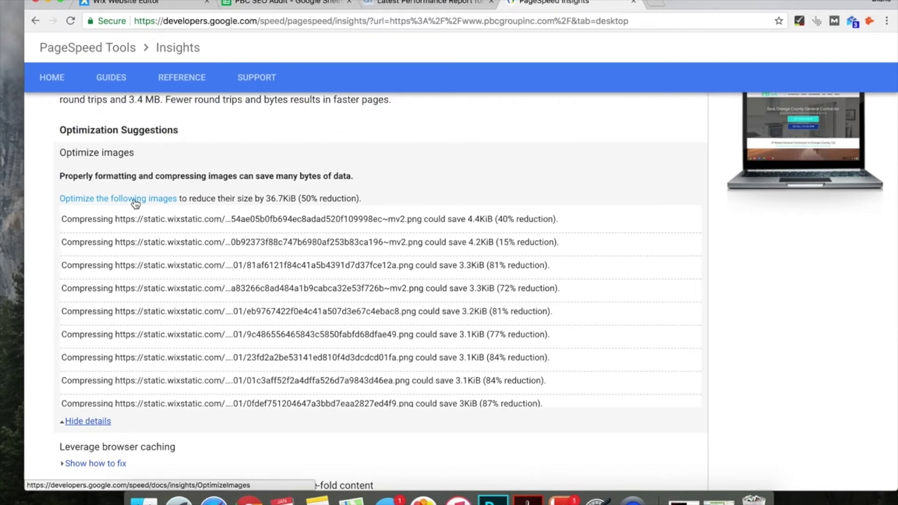
pyautogui.scroll(-10, 42, 248)
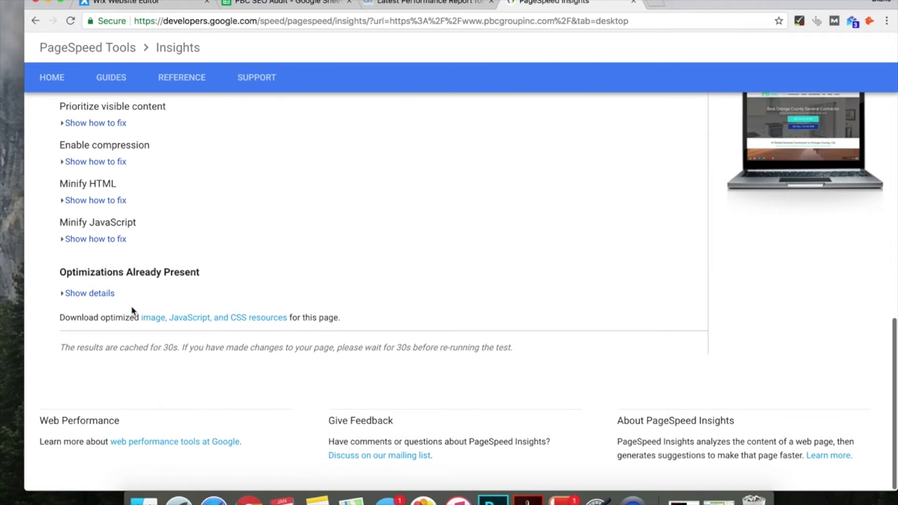
pyautogui.click(246, 319)
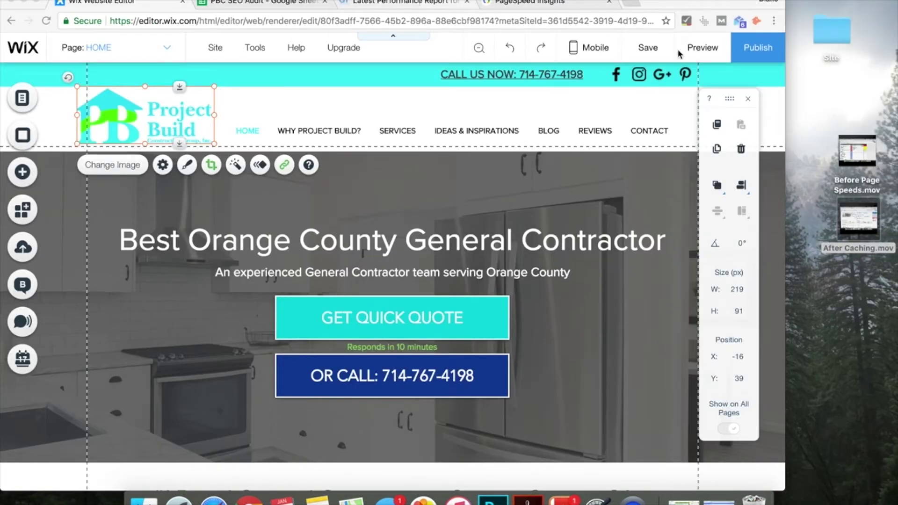
# - Publish the site from the Wix editor and dismiss the publishing confirmation
pyautogui.click(757, 48)
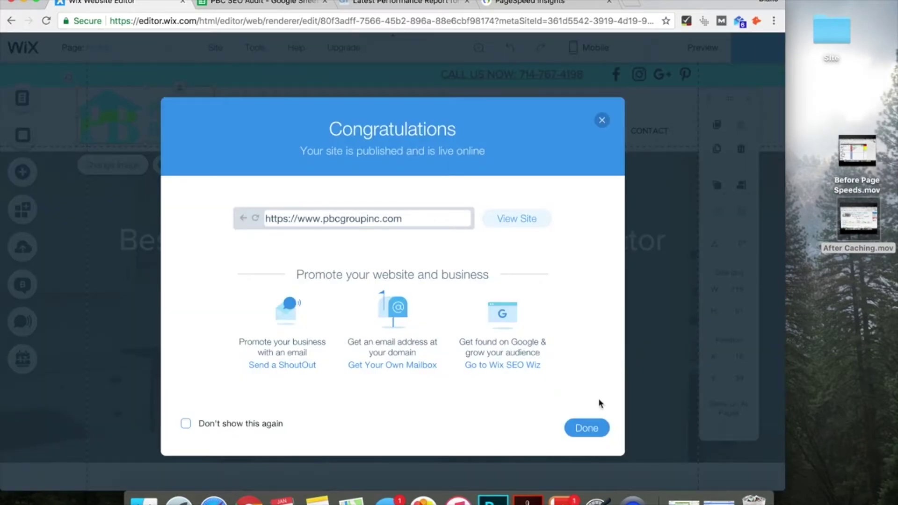
pyautogui.click(584, 432)
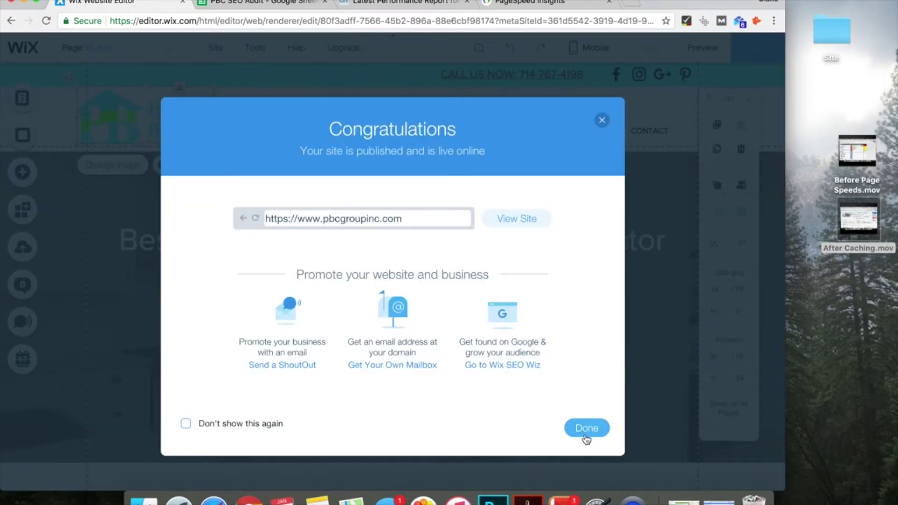
# - Re-test the published site in GTmetrix and analyze it again in PageSpeed Insights
pyautogui.click(407, 6)
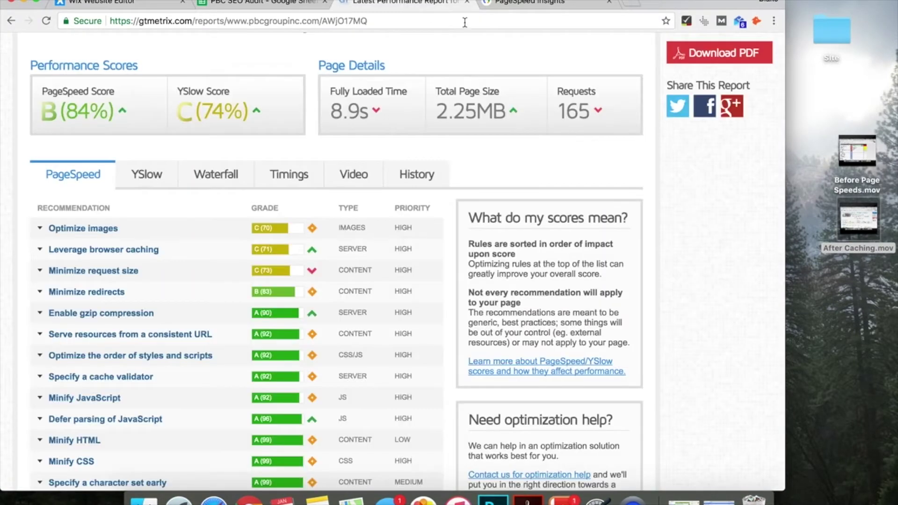
pyautogui.scroll(5, 662, 60)
pyautogui.click(697, 108)
pyautogui.click(538, 5)
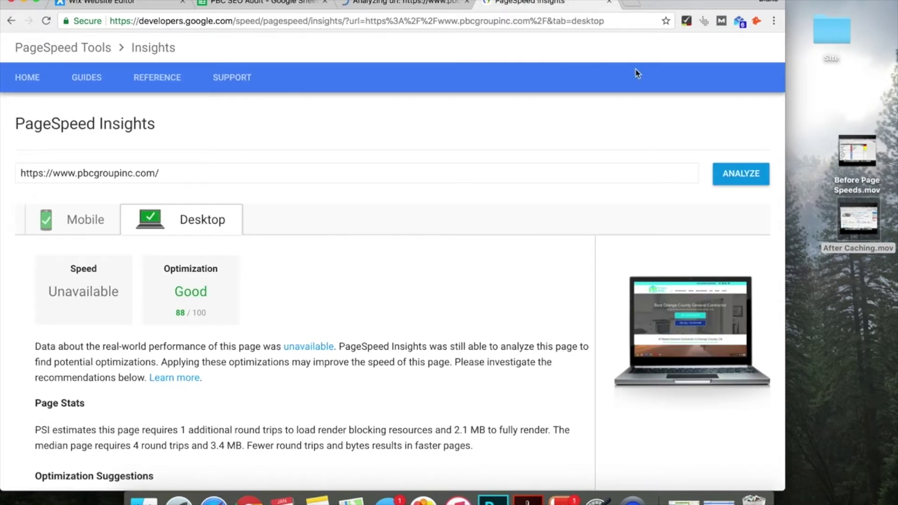
pyautogui.click(730, 174)
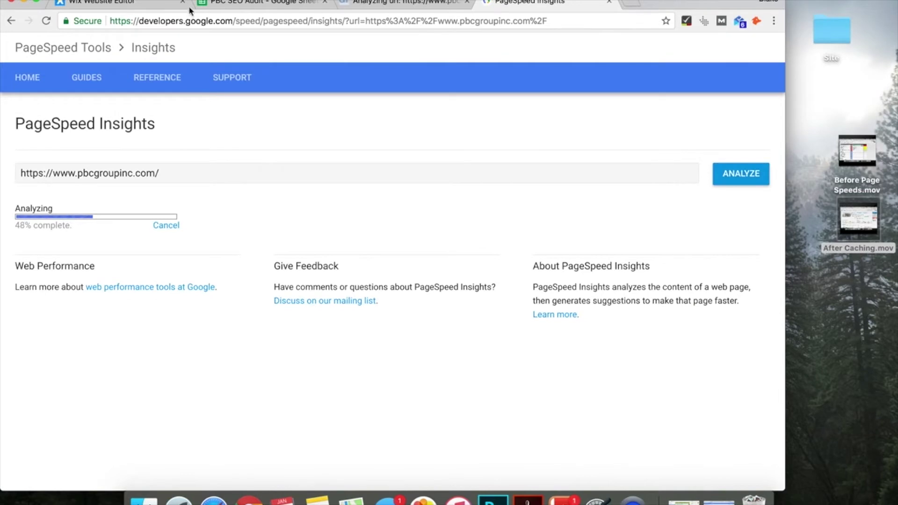
# - Switch to the Wix editor and look through the home page from header to footer for images to optimize
pyautogui.click(139, 5)
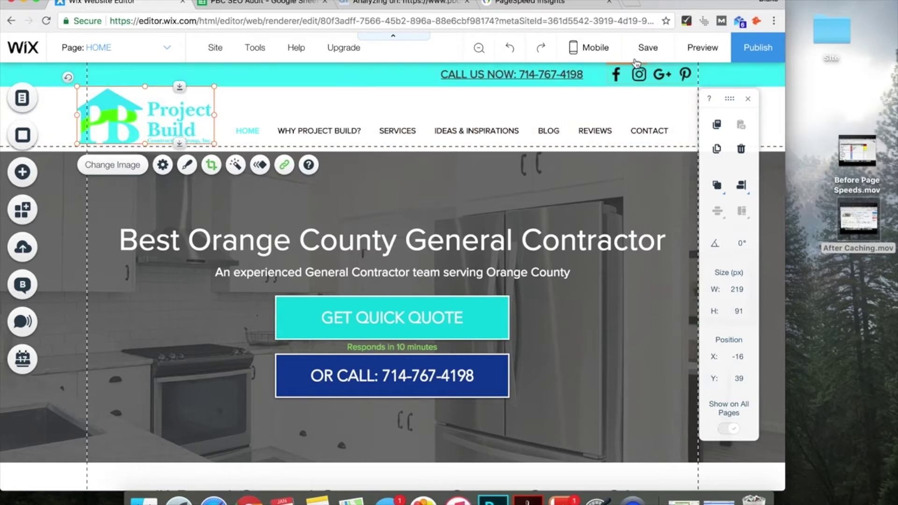
pyautogui.scroll(-5, 528, 133)
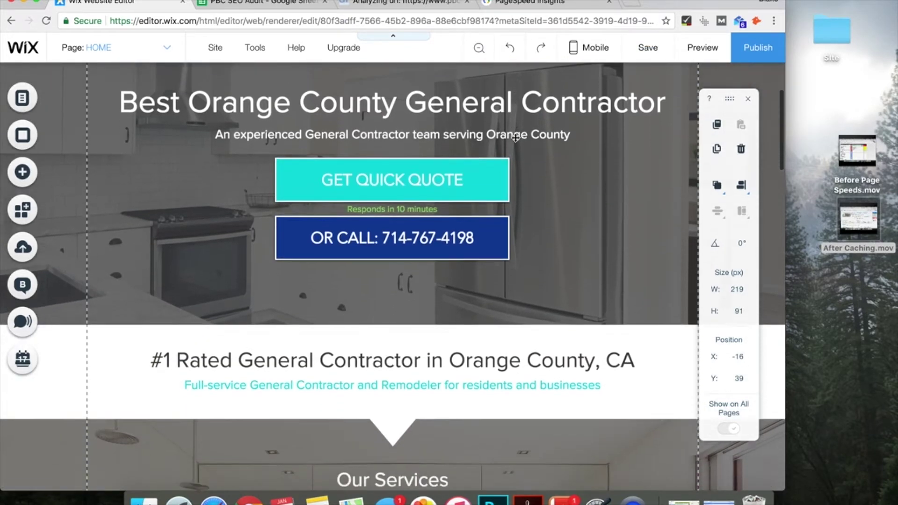
pyautogui.scroll(-15, 515, 137)
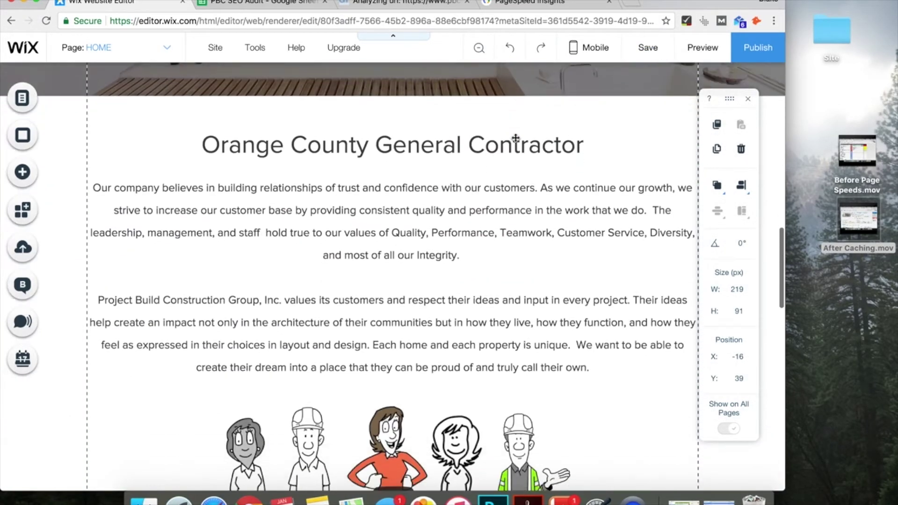
pyautogui.scroll(-10, 516, 138)
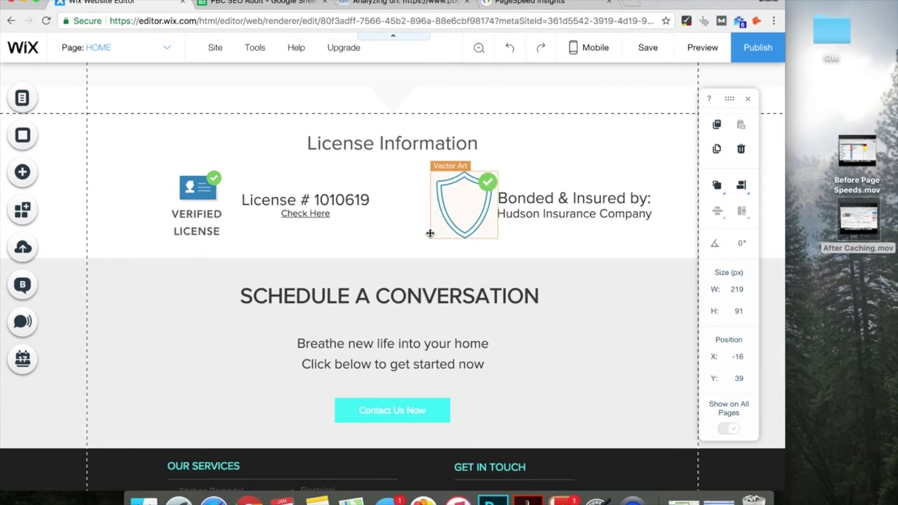
pyautogui.scroll(-4, 345, 310)
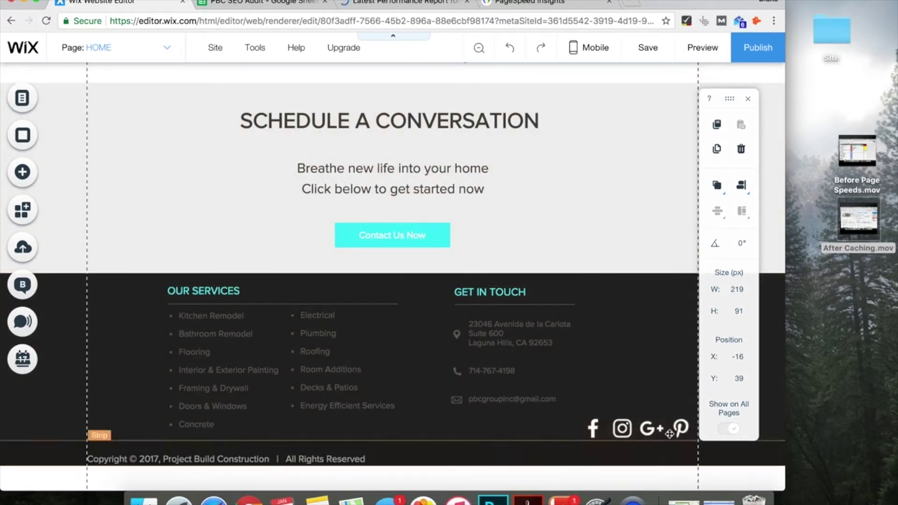
pyautogui.scroll(15, 577, 252)
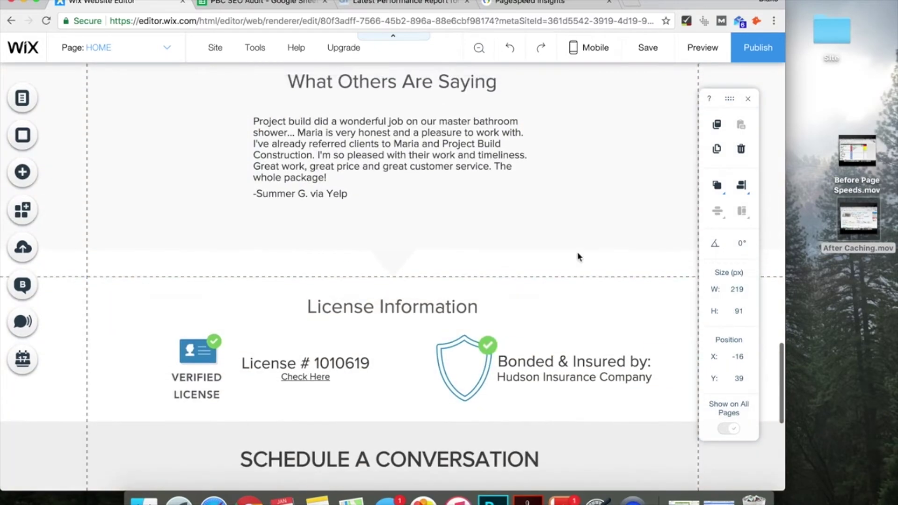
pyautogui.scroll(10, 577, 252)
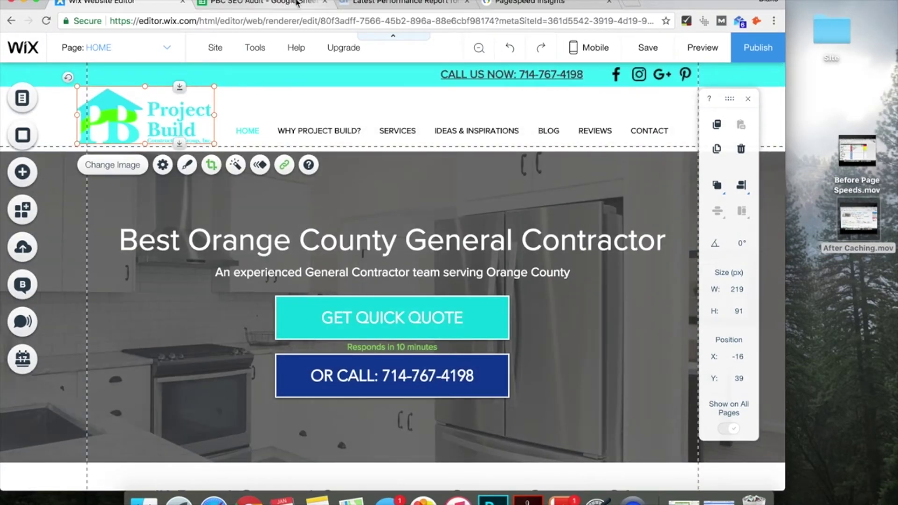
# - Switch to the new GTmetrix report and examine the images listed under the Optimize images recommendation
pyautogui.click(375, 4)
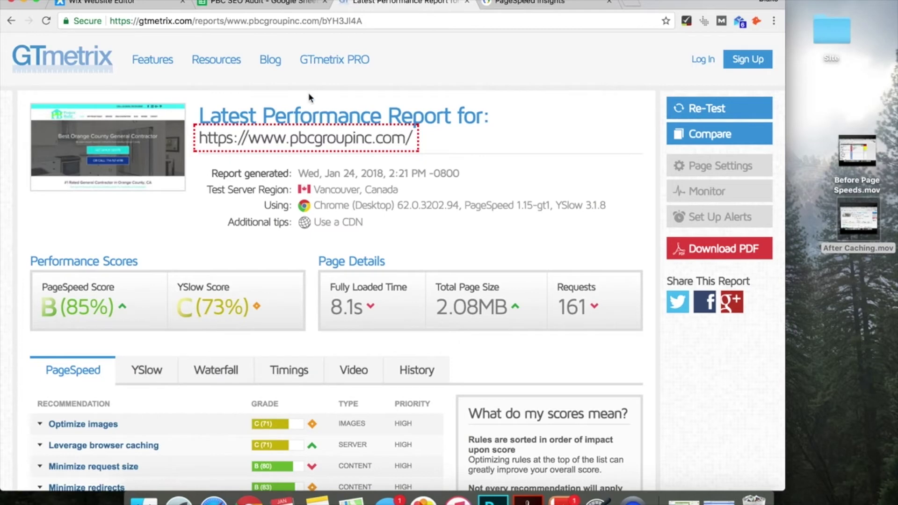
pyautogui.scroll(-3, 26, 257)
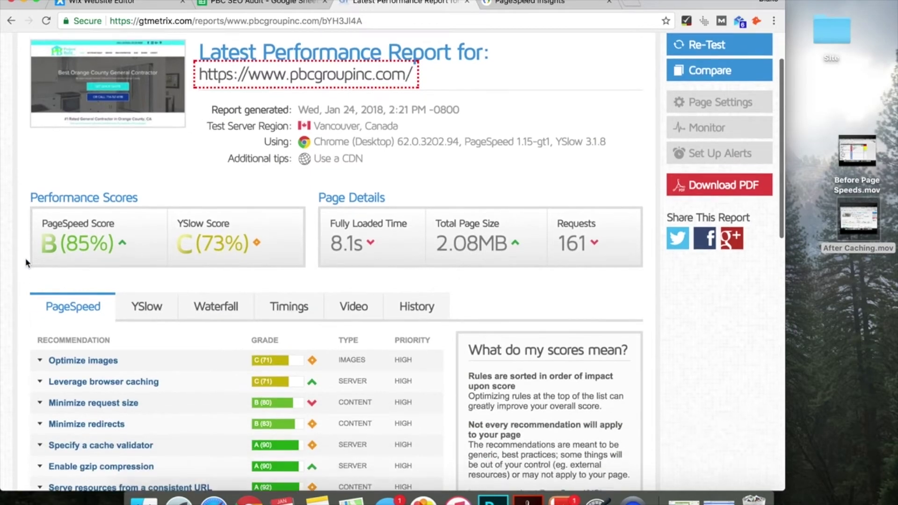
pyautogui.click(40, 358)
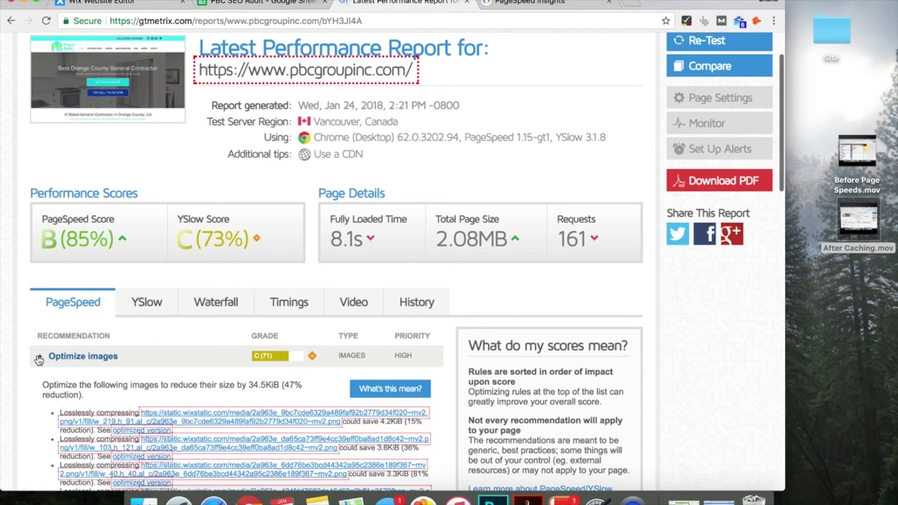
pyautogui.scroll(-1, 33, 391)
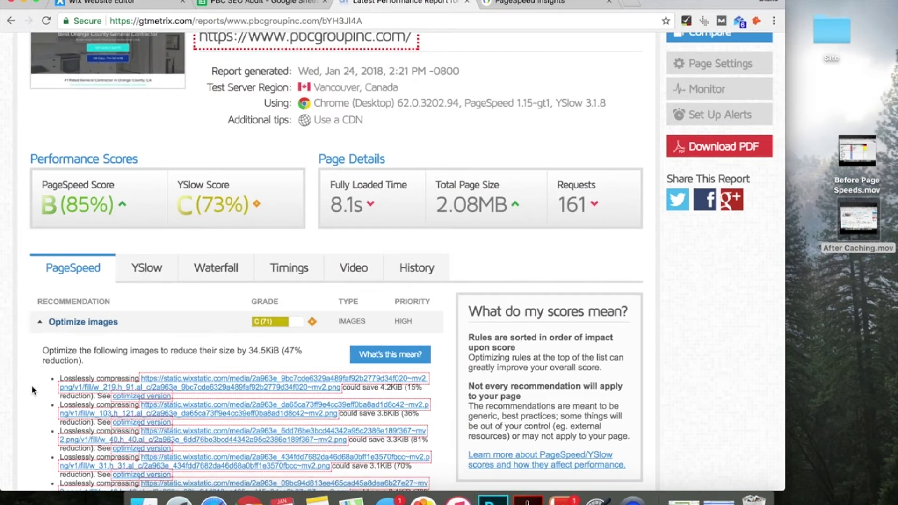
pyautogui.scroll(-2, 32, 390)
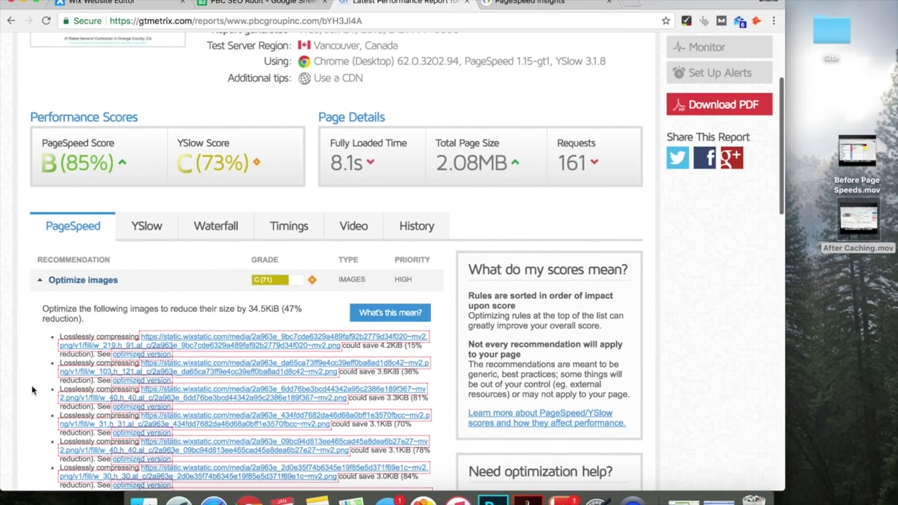
pyautogui.scroll(-2, 32, 391)
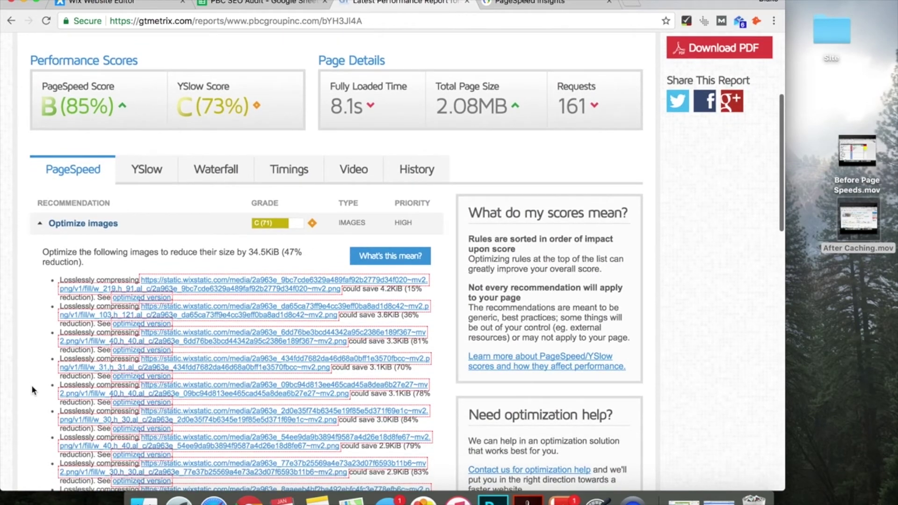
# - View the third image listed under Optimize images, close it, and re-test the page in GTmetrix
pyautogui.click(198, 336)
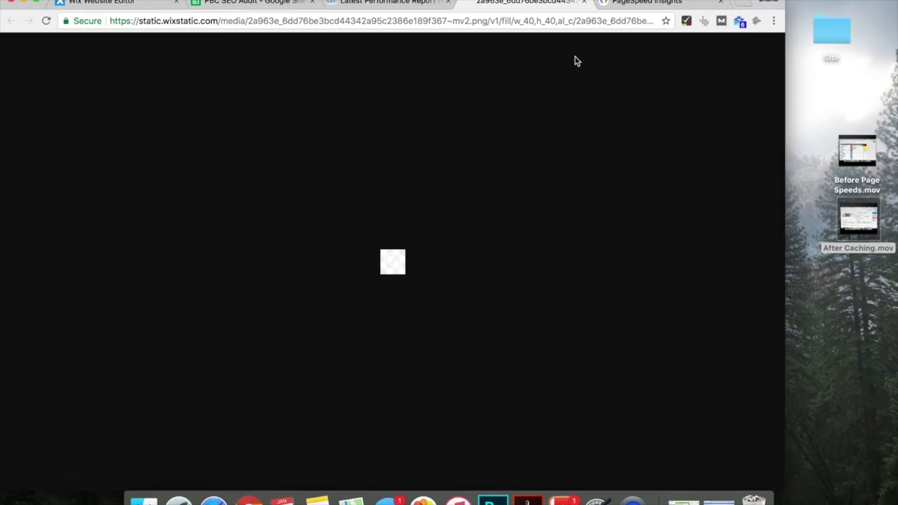
pyautogui.click(585, 3)
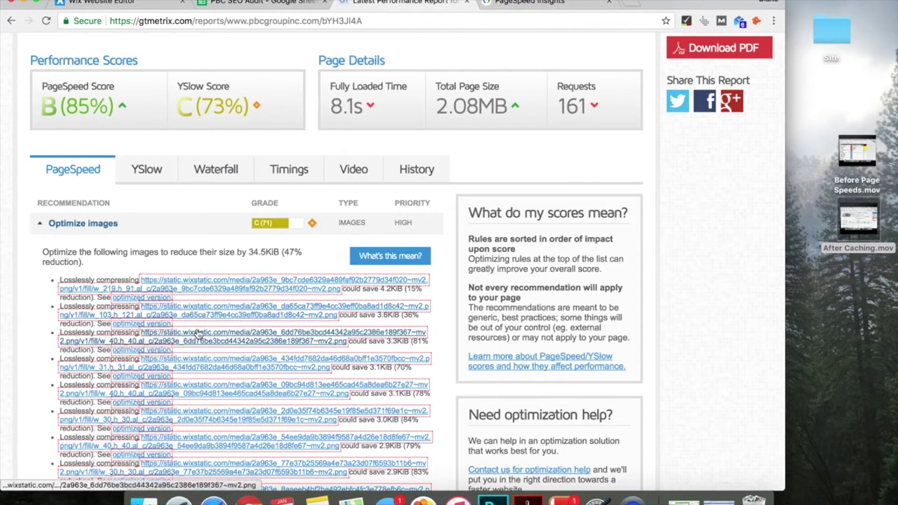
pyautogui.click(197, 337)
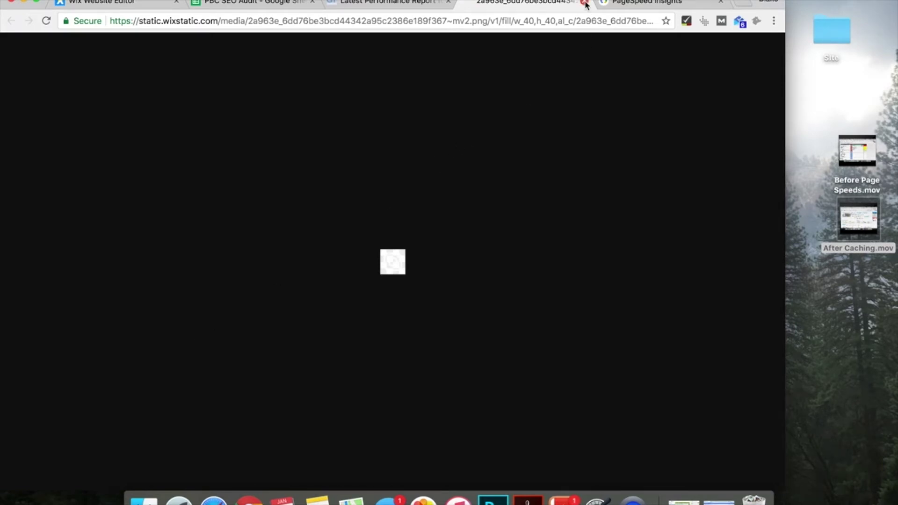
pyautogui.click(585, 4)
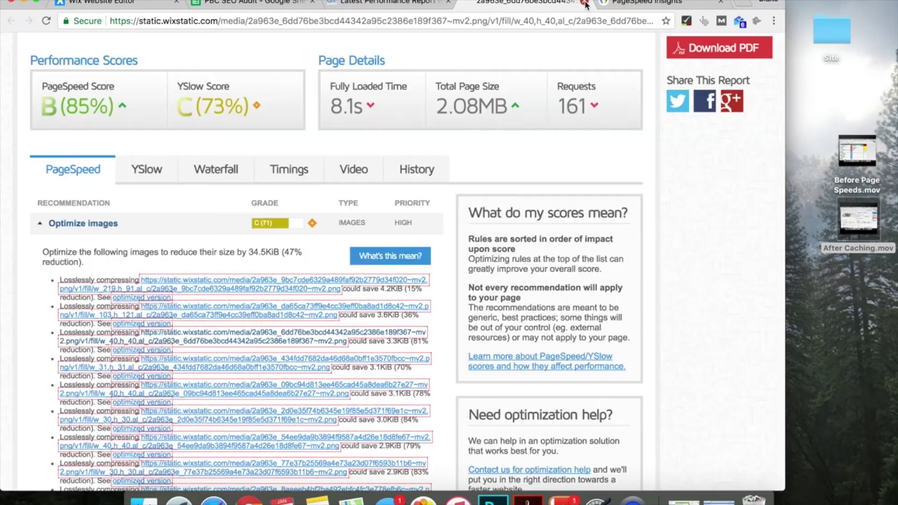
pyautogui.scroll(5, 611, 70)
pyautogui.click(696, 109)
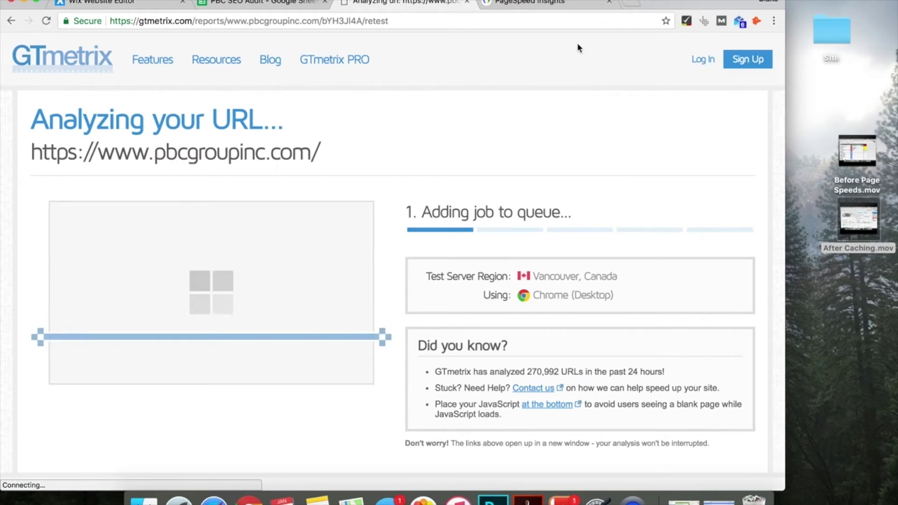
# - Switch to PageSpeed Insights and review the desktop results and optimization suggestions
pyautogui.click(548, 5)
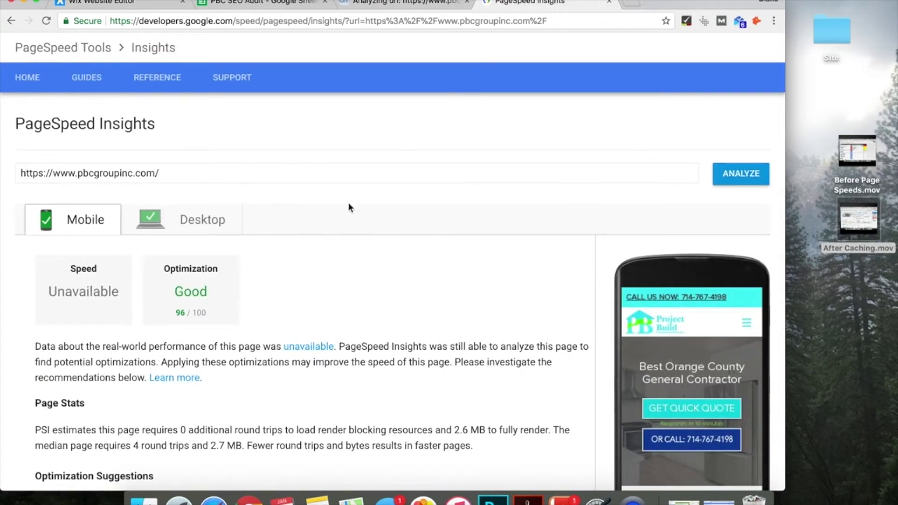
pyautogui.click(220, 228)
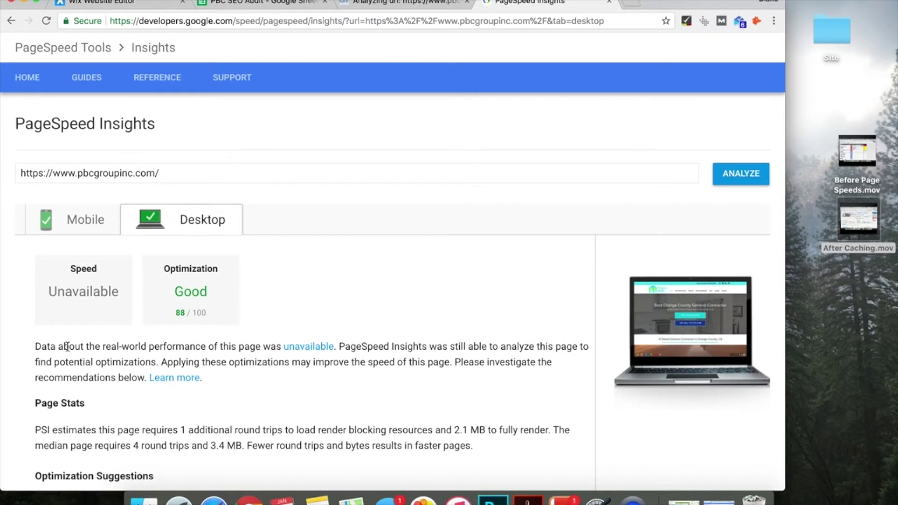
pyautogui.scroll(-2, 67, 346)
pyautogui.scroll(-5, 33, 293)
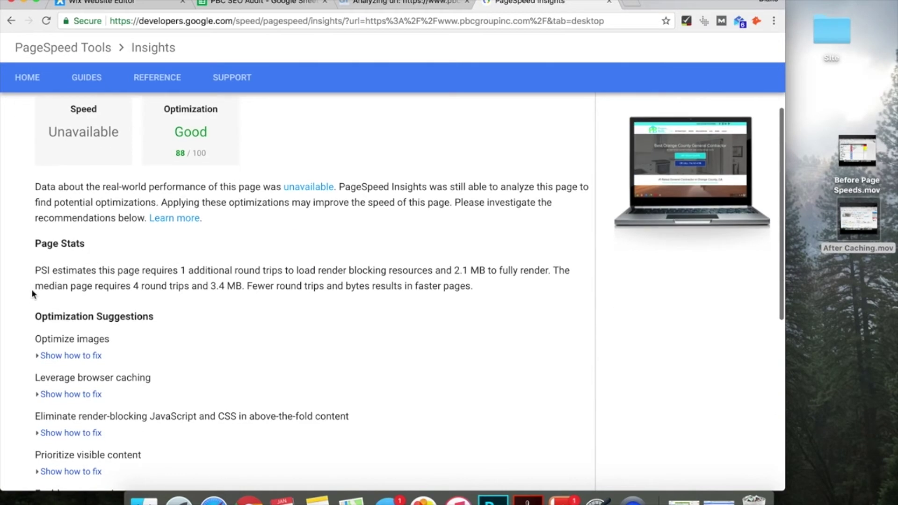
pyautogui.scroll(7, 63, 166)
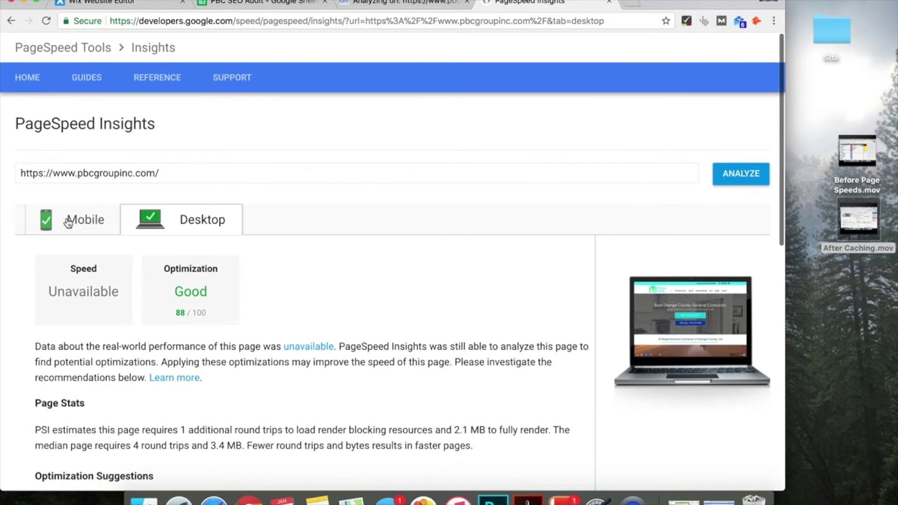
# - Show the mobile results and expand the fix details for the Optimize images suggestion
pyautogui.click(68, 223)
pyautogui.scroll(-8, 28, 292)
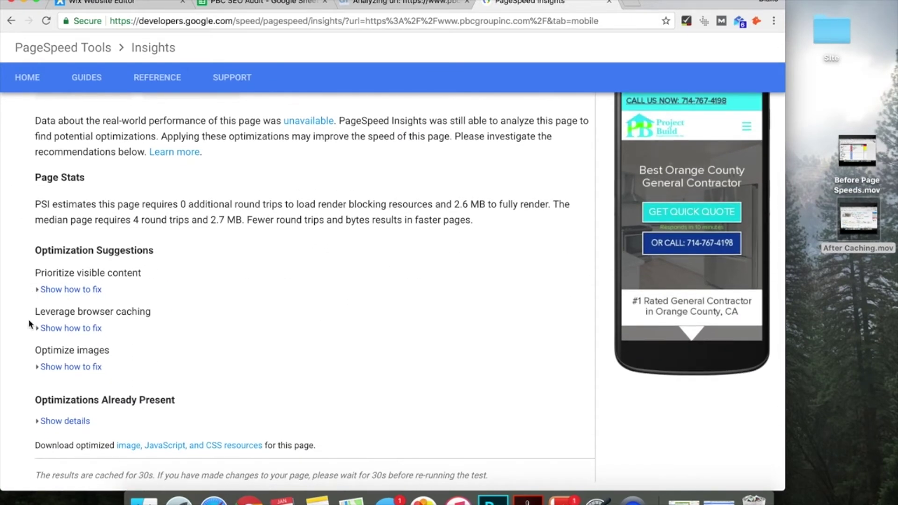
pyautogui.click(44, 367)
pyautogui.scroll(-3, 28, 372)
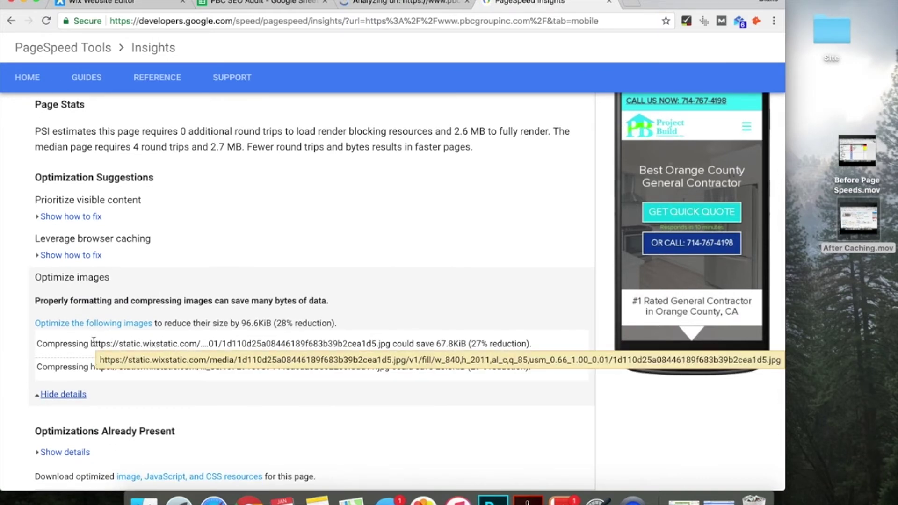
# - Try to open the first listed mobile image's address in a new tab, and return to the PageSpeed results
pyautogui.moveTo(91, 344); pyautogui.dragTo(393, 344)
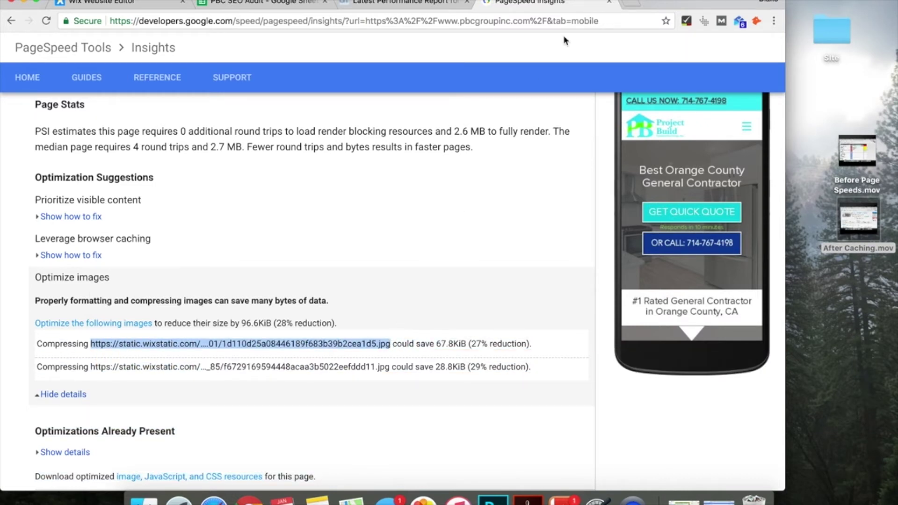
pyautogui.press('super+c')
pyautogui.press('super+t')
pyautogui.press('super+v')
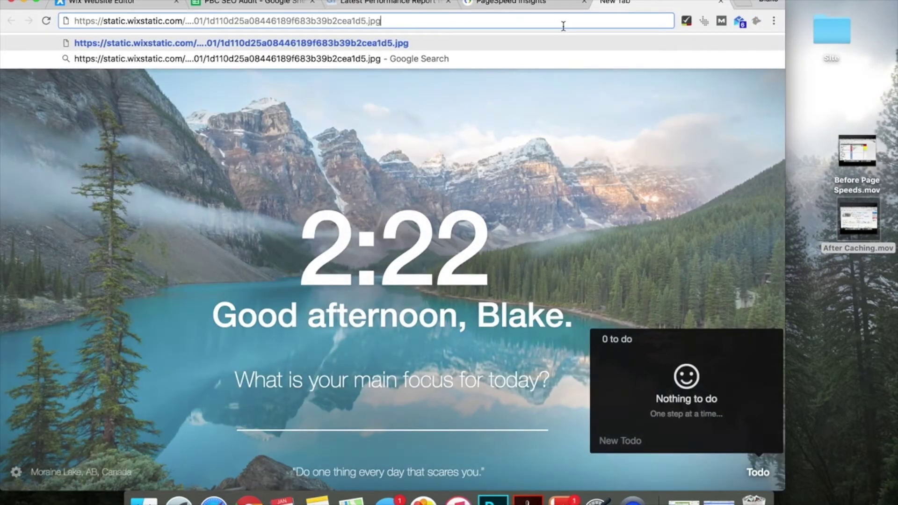
pyautogui.press('Return')
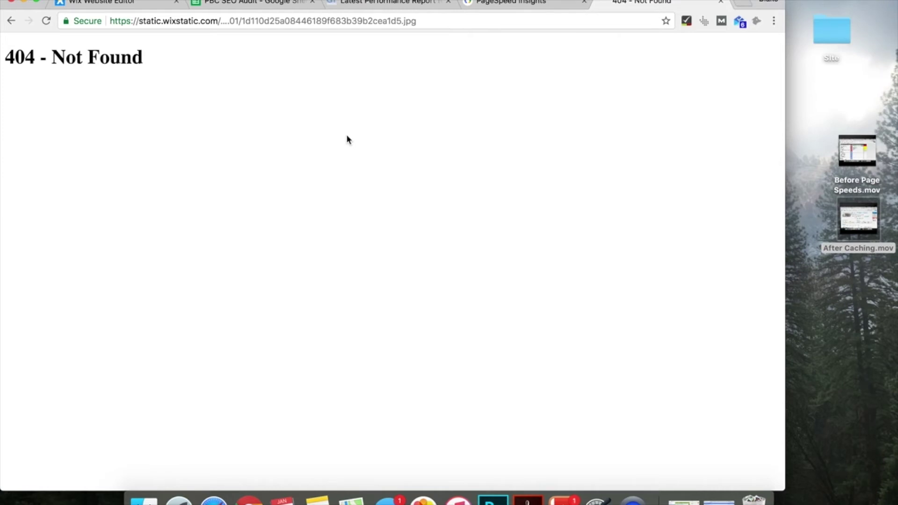
pyautogui.click(721, 2)
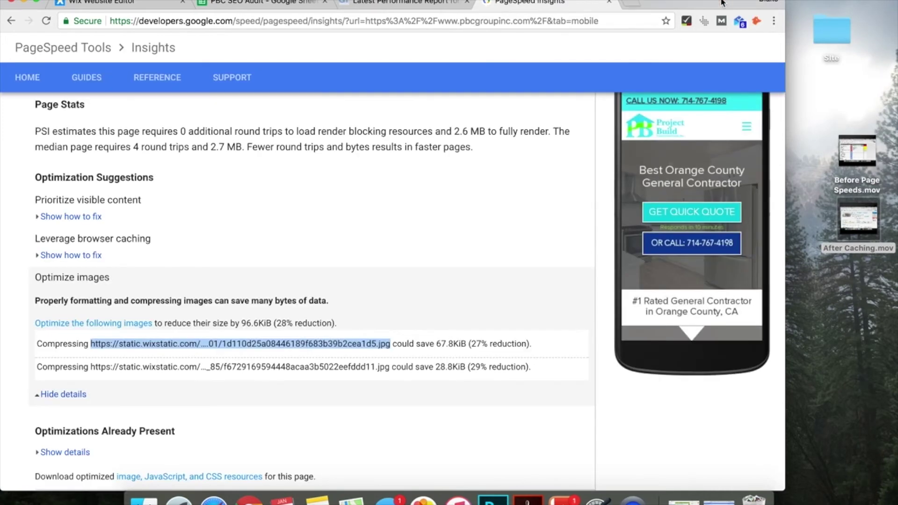
pyautogui.click(278, 242)
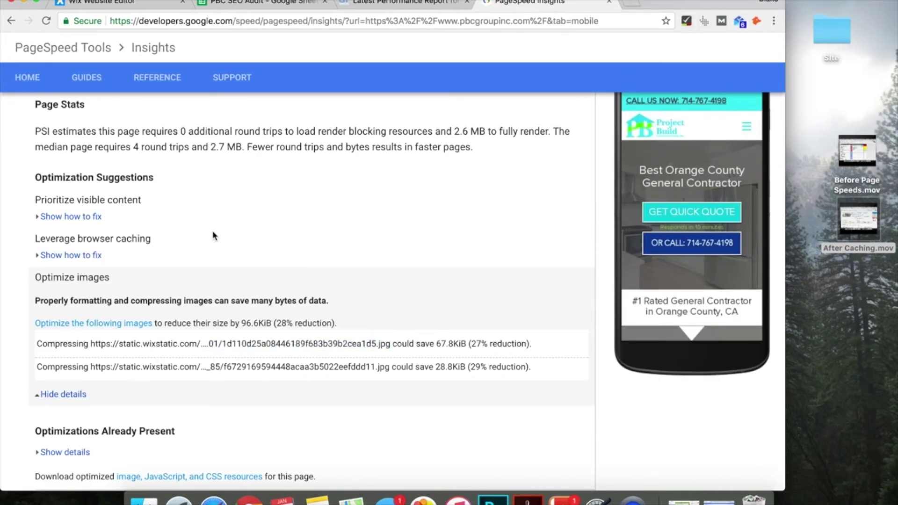
# - Return to the desktop results and examine the images listed under the Optimize images suggestion
pyautogui.scroll(6, 212, 231)
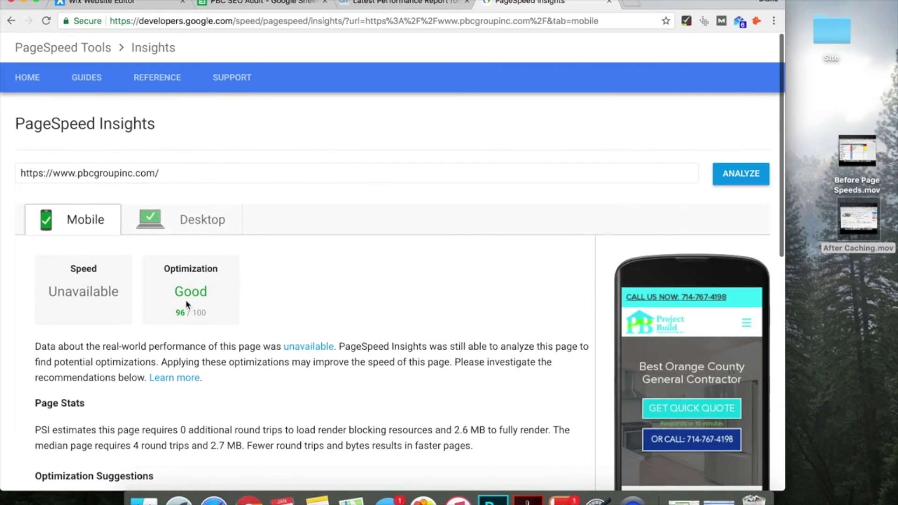
pyautogui.click(201, 224)
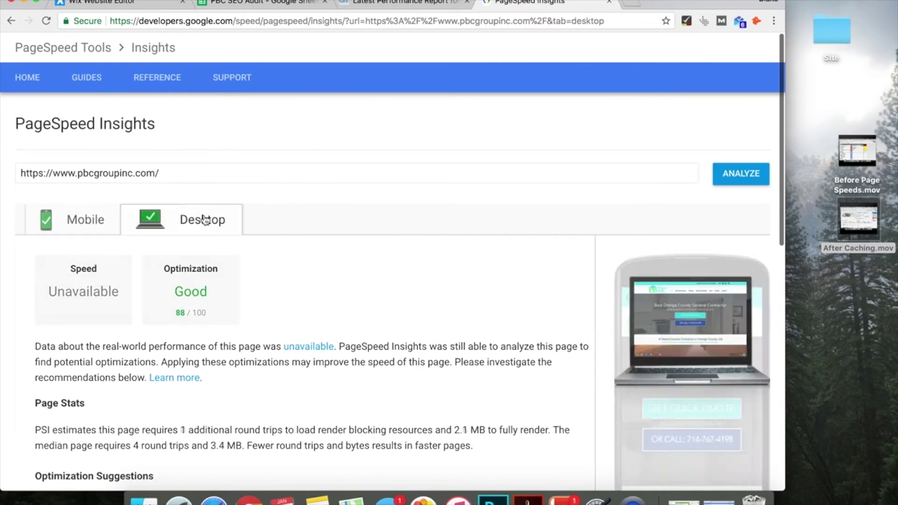
pyautogui.scroll(-5, 135, 331)
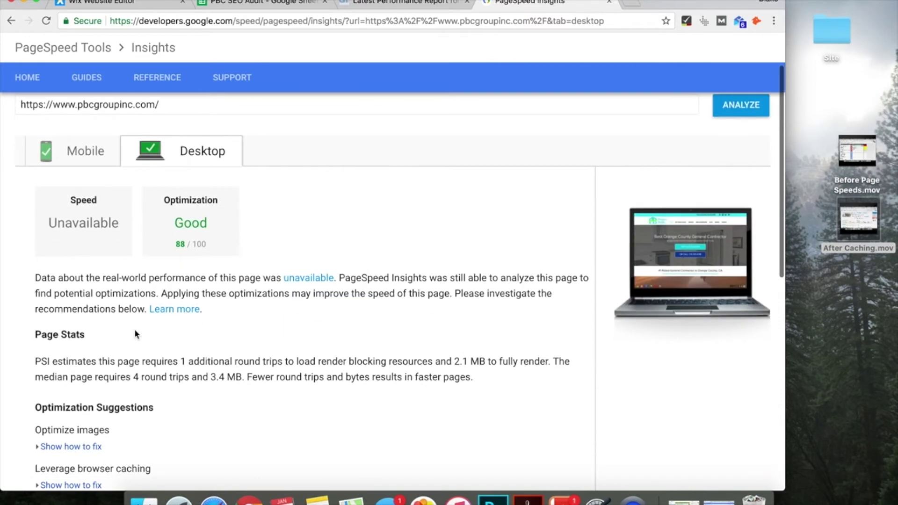
pyautogui.click(90, 311)
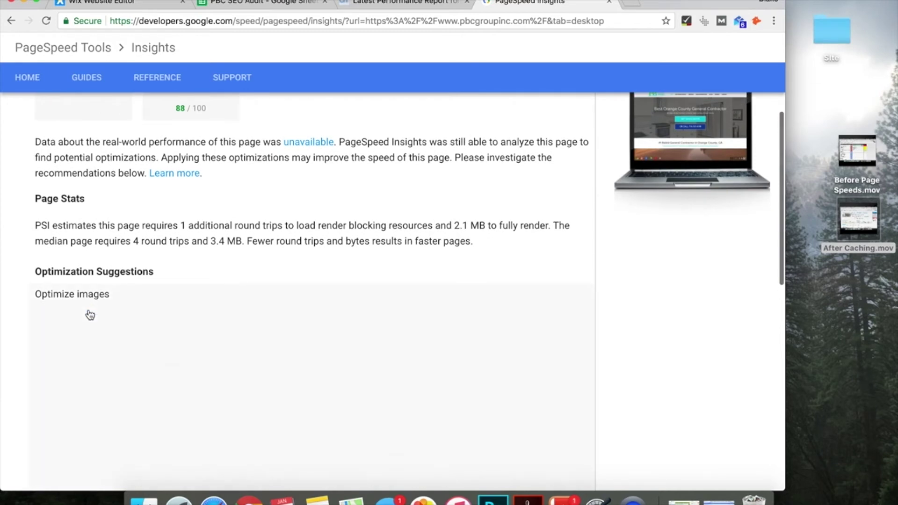
pyautogui.scroll(-2, 23, 332)
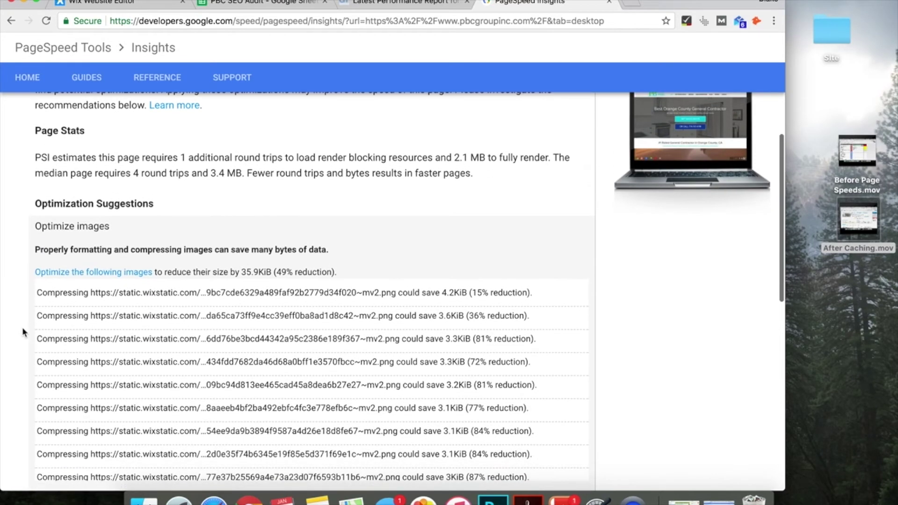
pyautogui.scroll(-1, 22, 332)
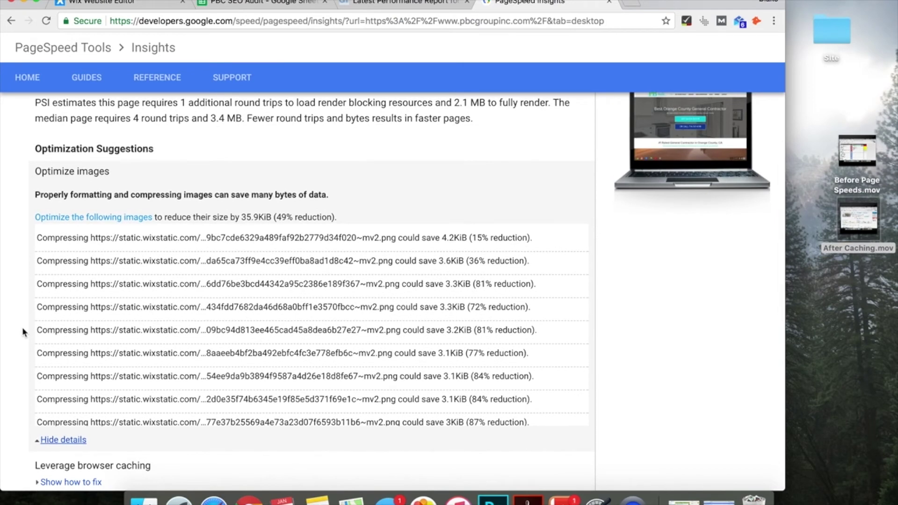
# - Show the mobile results and review the fix details for Prioritize visible content and Leverage browser caching, collapsing each one
pyautogui.scroll(6, 22, 327)
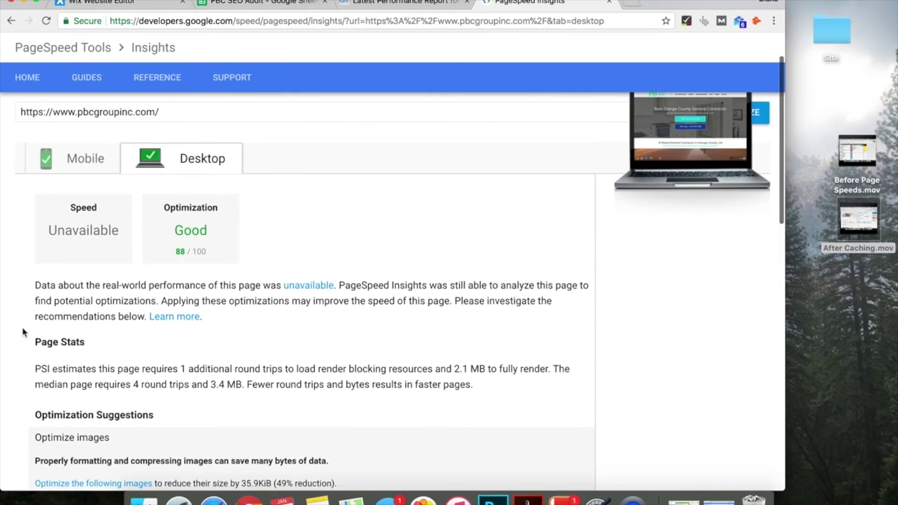
pyautogui.click(86, 182)
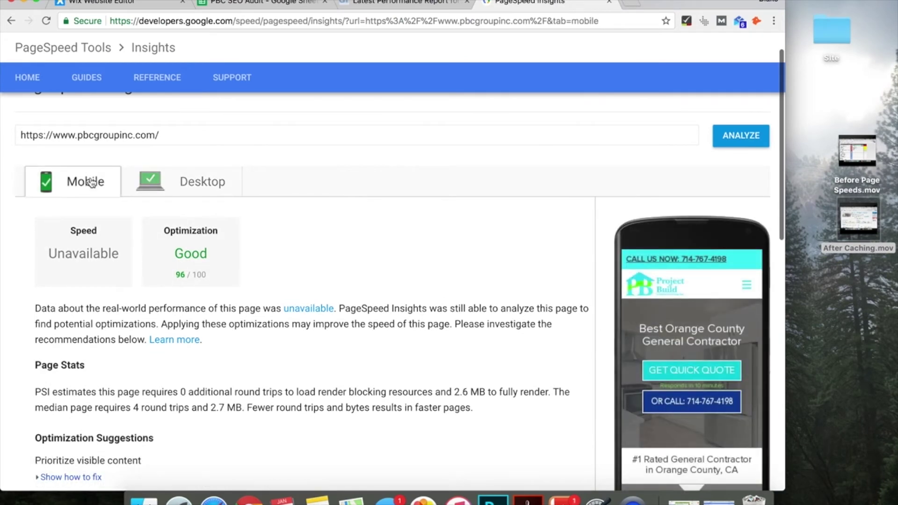
pyautogui.scroll(-5, 25, 281)
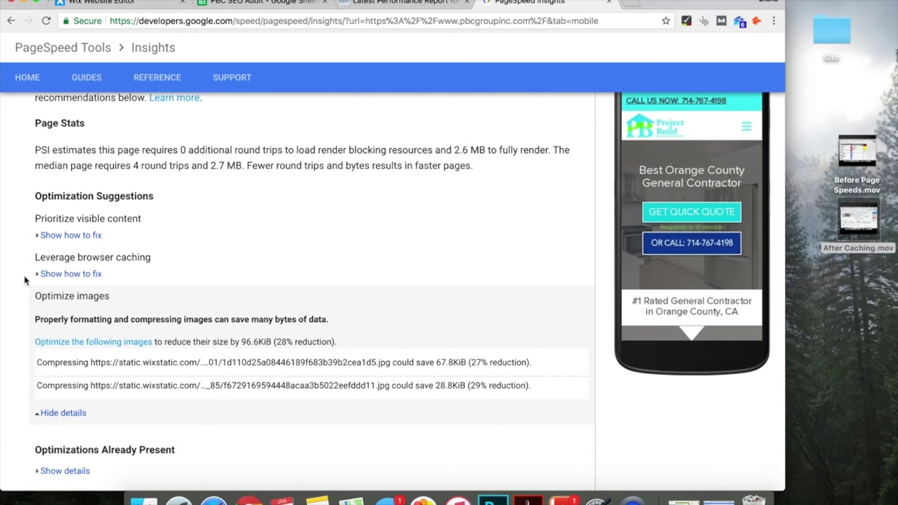
pyautogui.click(38, 236)
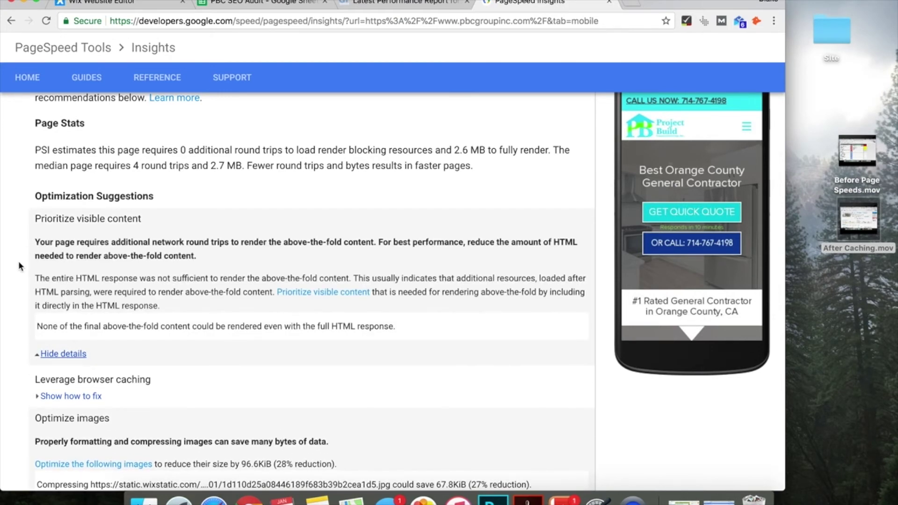
pyautogui.scroll(-2, 19, 265)
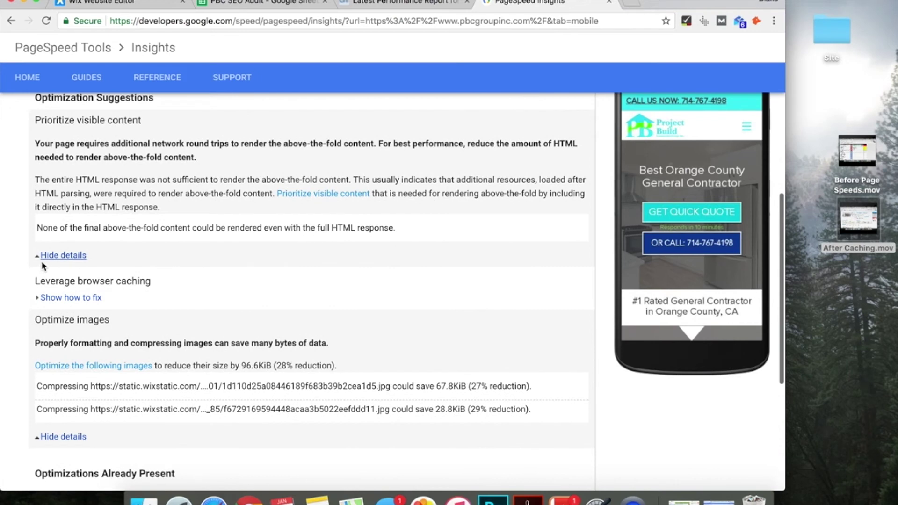
pyautogui.click(41, 258)
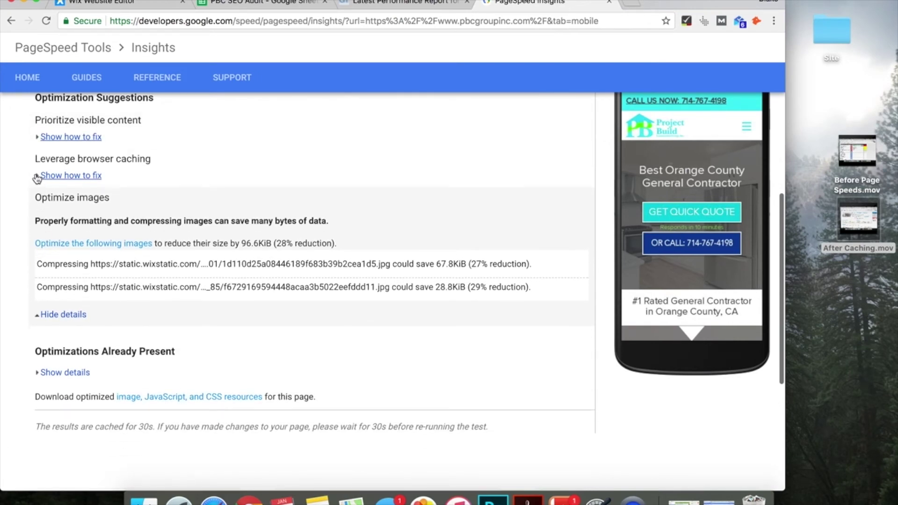
pyautogui.click(38, 177)
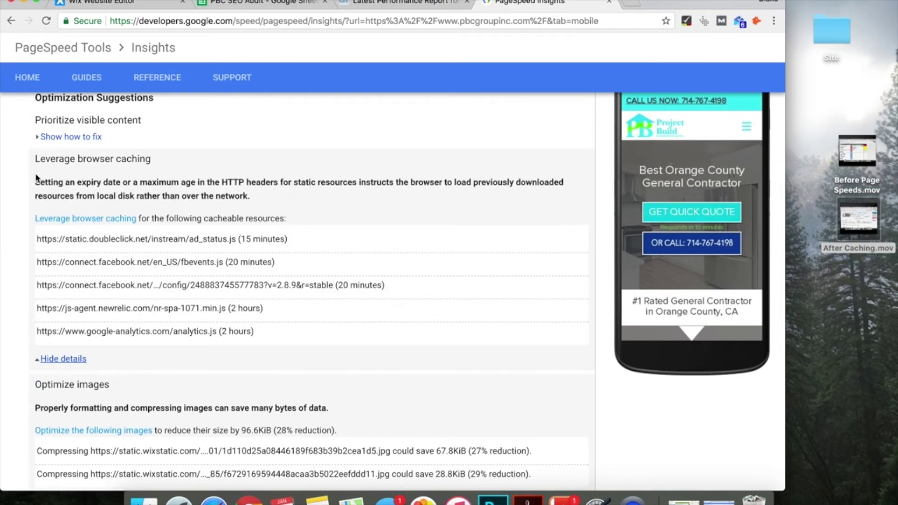
pyautogui.click(52, 361)
# - Review the details under Optimizations Already Present, and collapse them along with the Optimize images details
pyautogui.scroll(-1, 20, 345)
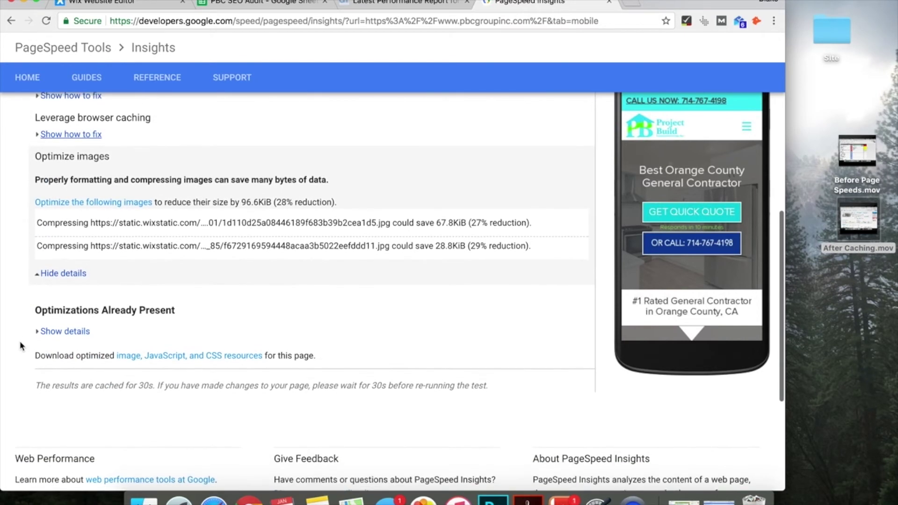
pyautogui.click(45, 330)
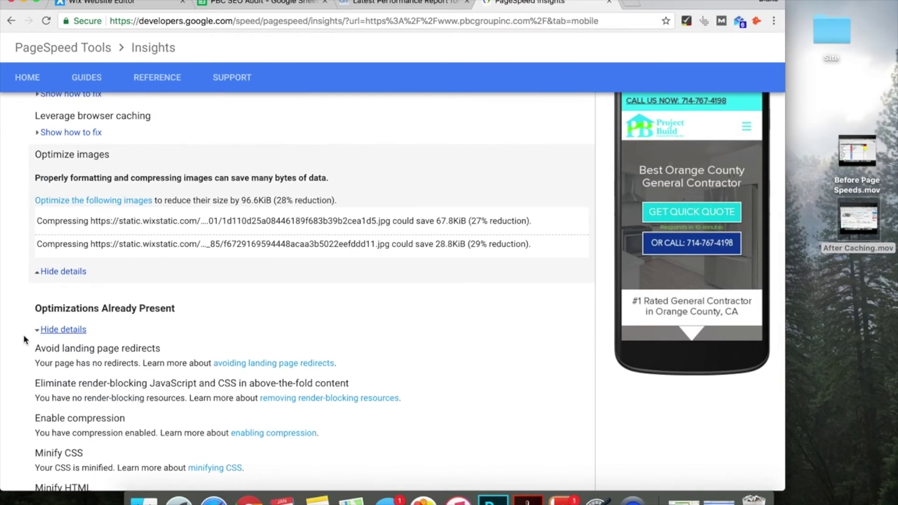
pyautogui.scroll(-1, 25, 340)
pyautogui.scroll(-3, 24, 340)
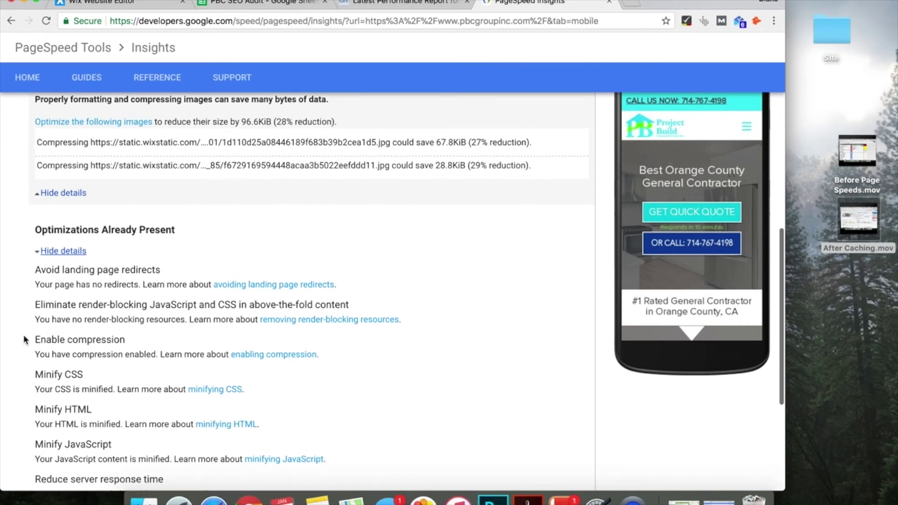
pyautogui.click(50, 253)
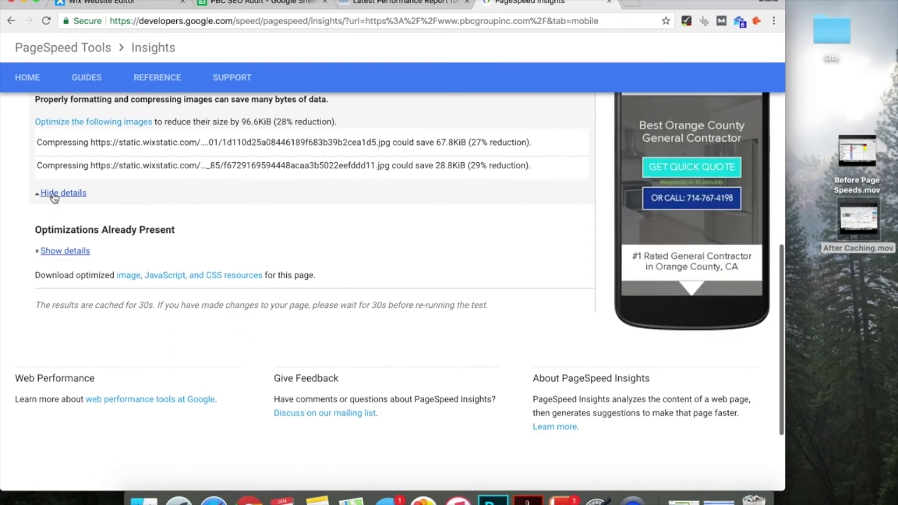
pyautogui.click(52, 194)
# - Return to the desktop results and check their optimization score
pyautogui.scroll(7, 52, 196)
pyautogui.scroll(2, 53, 193)
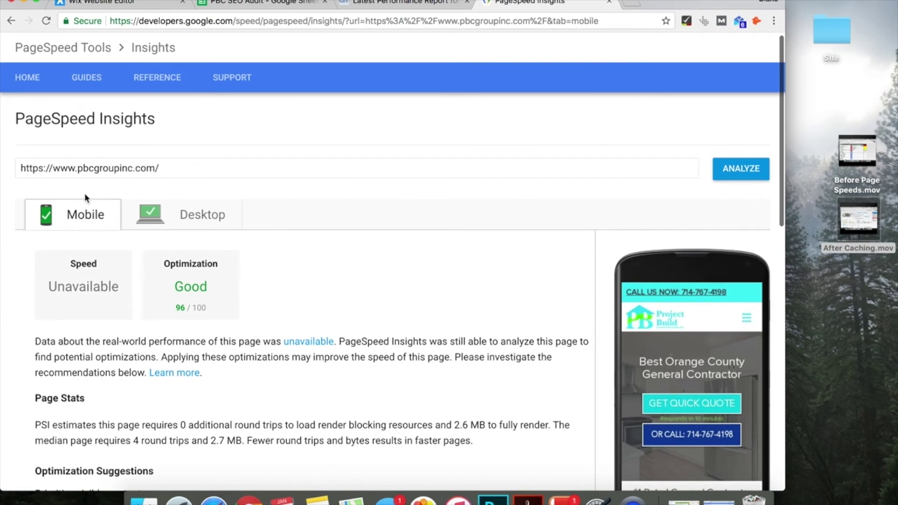
pyautogui.click(154, 214)
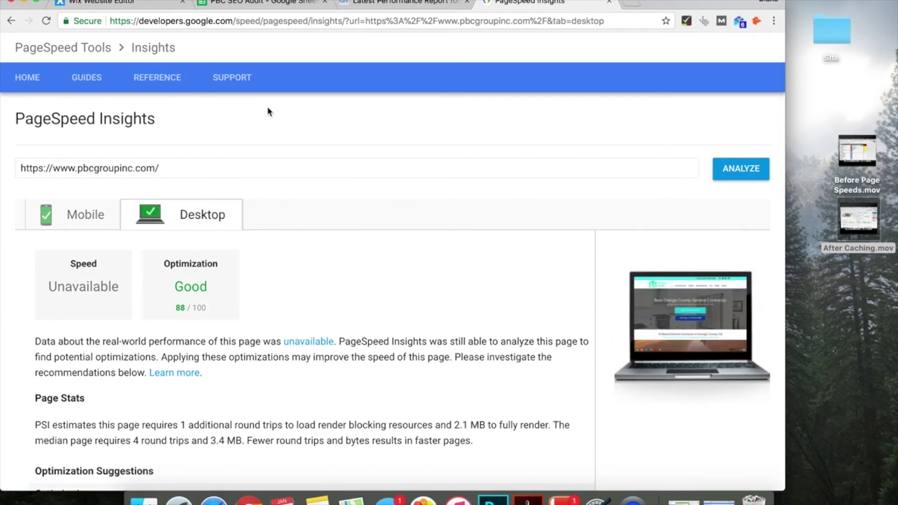
# - Switch to the GTmetrix report and examine the performance scores and the list of PageSpeed recommendations
pyautogui.click(379, 3)
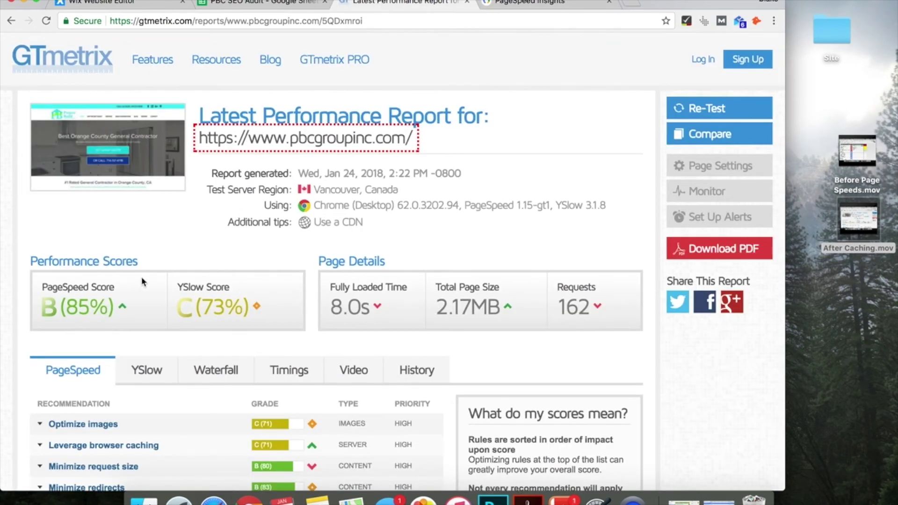
pyautogui.scroll(-4, 142, 278)
pyautogui.scroll(-2, 141, 276)
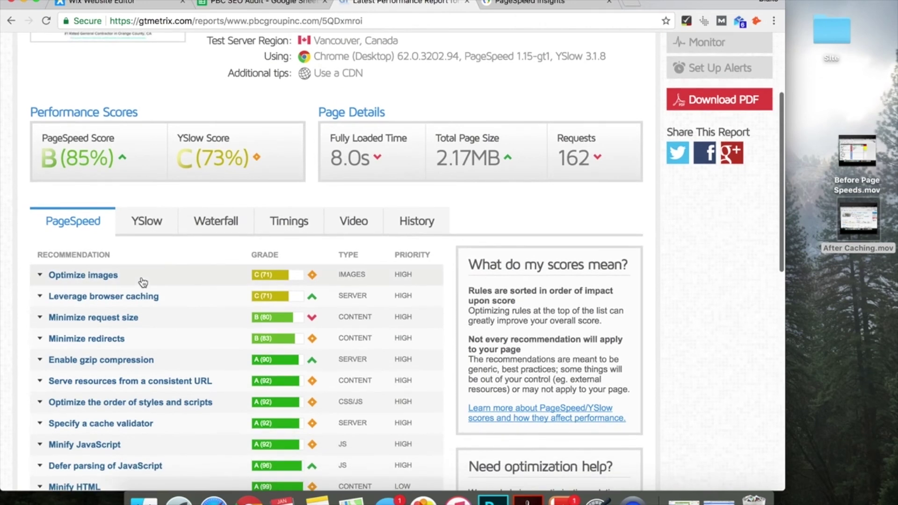
pyautogui.scroll(-3, 168, 301)
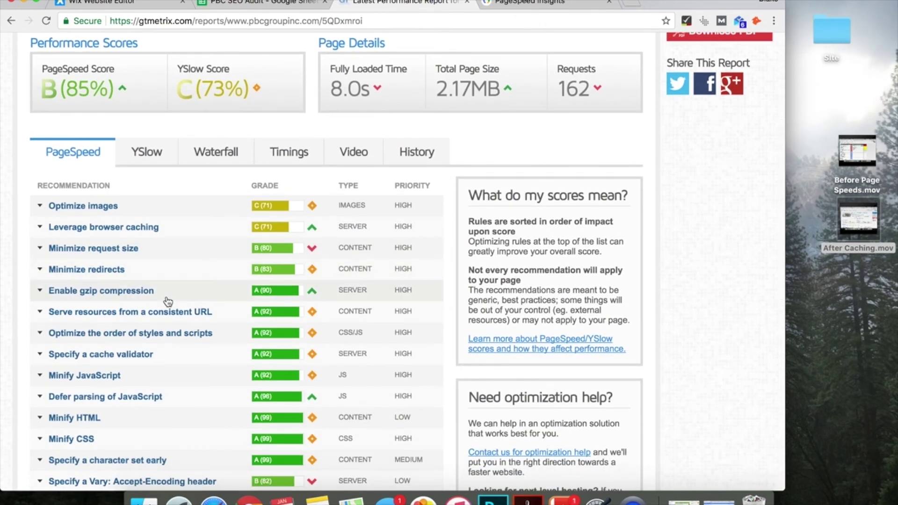
pyautogui.scroll(-4, 168, 302)
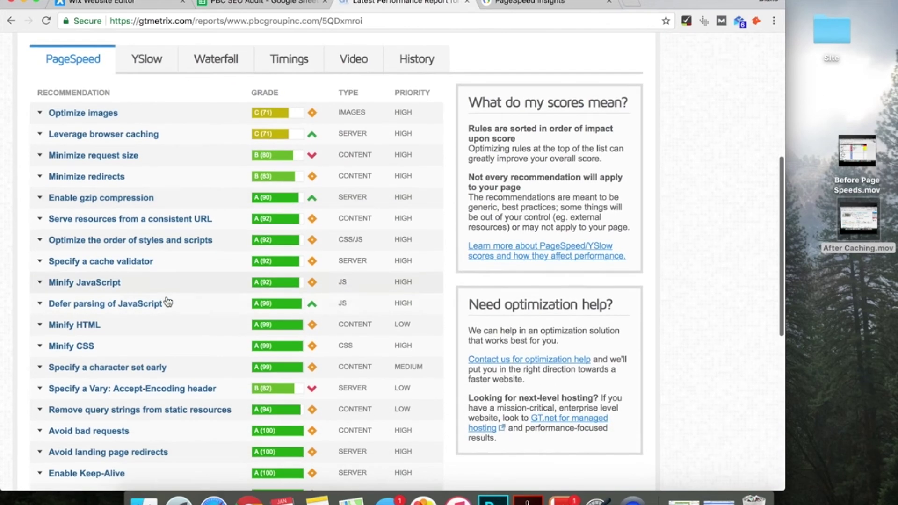
pyautogui.scroll(10, 167, 302)
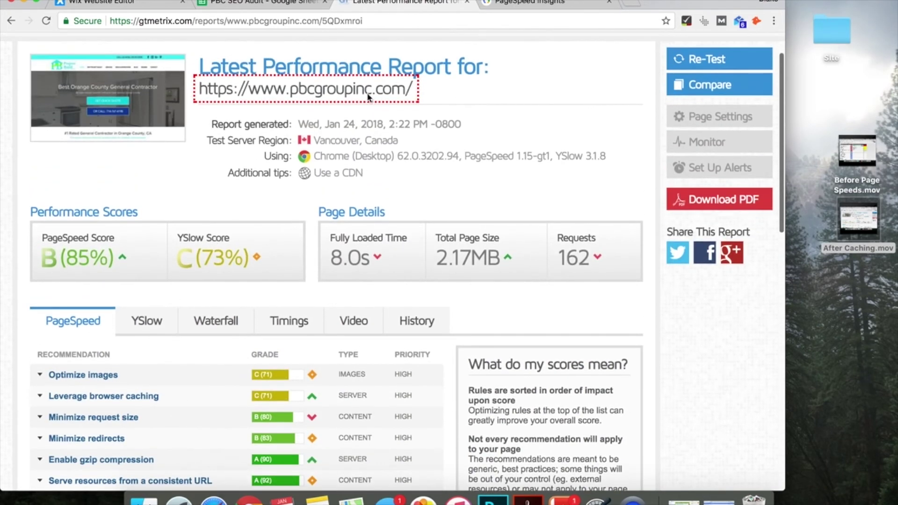
# - Go back to PageSpeed Insights and compare the desktop optimization score with the mobile one
pyautogui.click(502, 3)
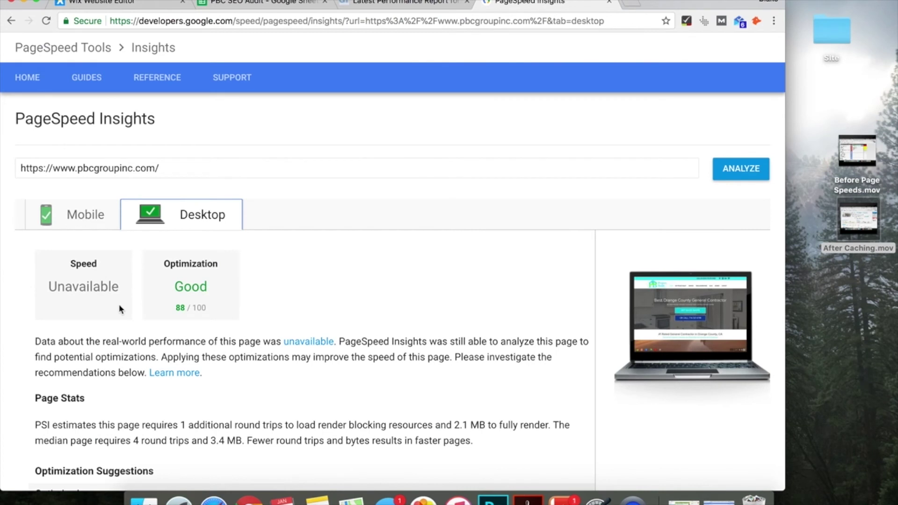
pyautogui.click(86, 216)
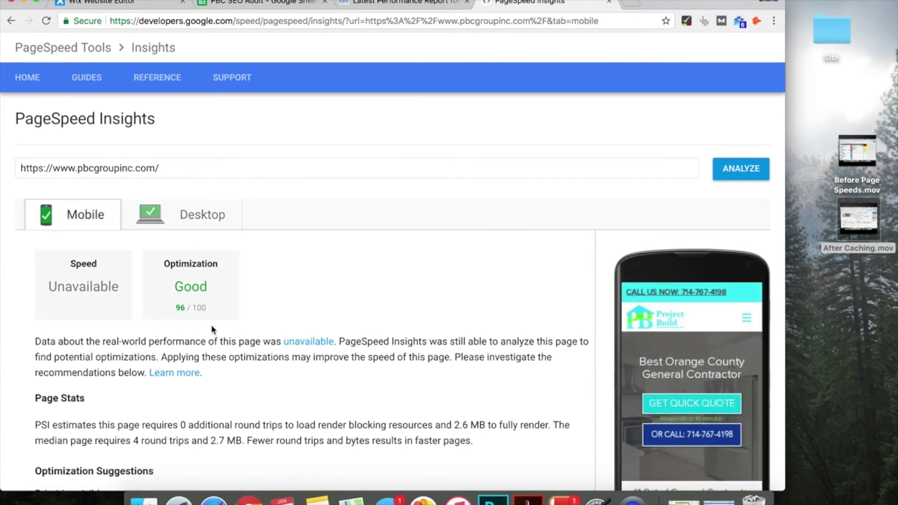
pyautogui.moveTo(210, 286); pyautogui.dragTo(160, 283)
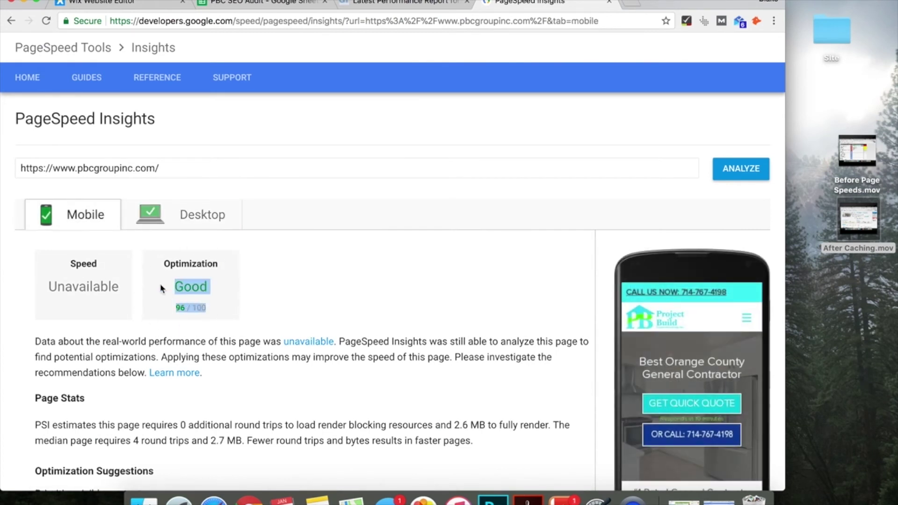
pyautogui.click(257, 290)
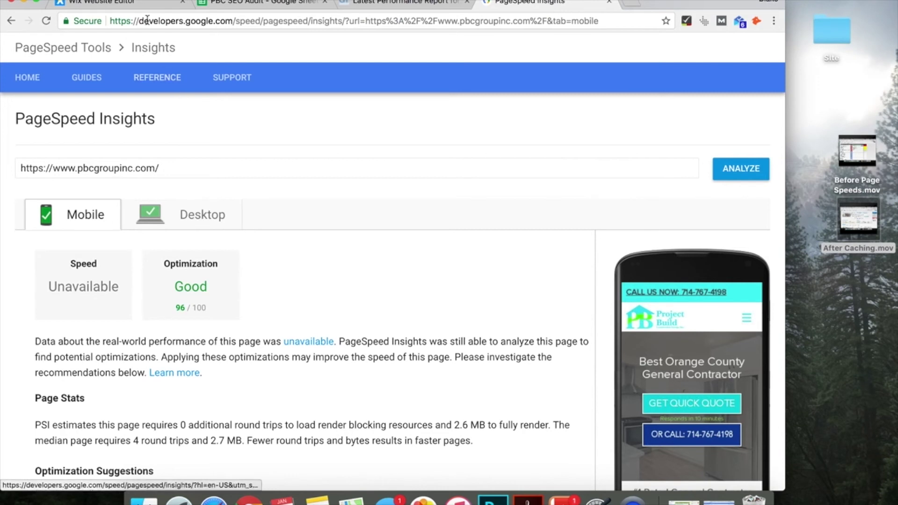